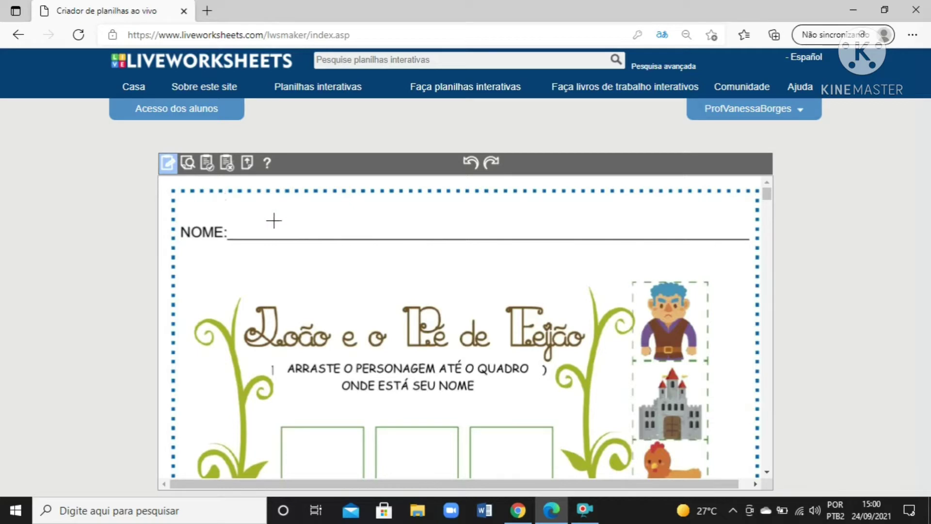
Draw a text box over the blank line beside NOME, delete it and redraw it so it ends slightly short of the line's end
{"action": "left_click_drag", "start_coordinate": [224, 199], "coordinate": [750, 239]}
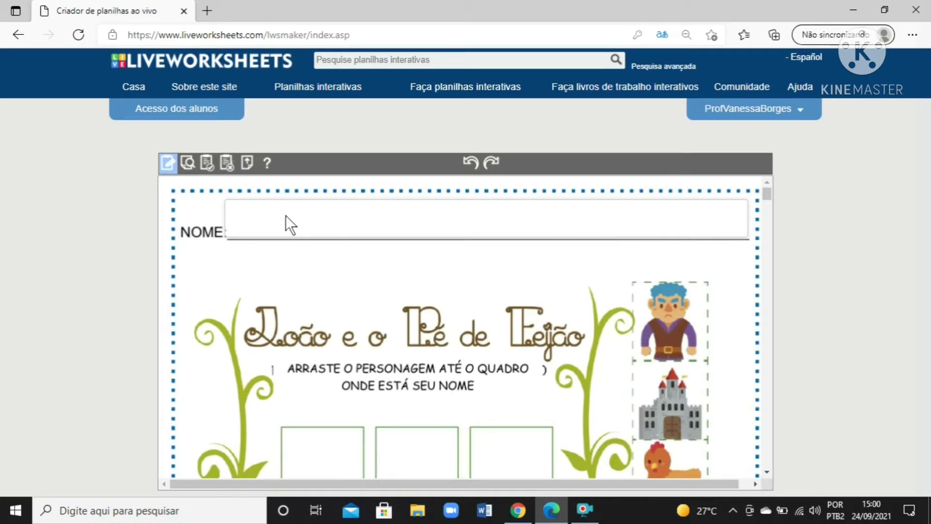
{"action": "key", "text": "Delete"}
{"action": "left_click_drag", "start_coordinate": [224, 199], "coordinate": [747, 239]}
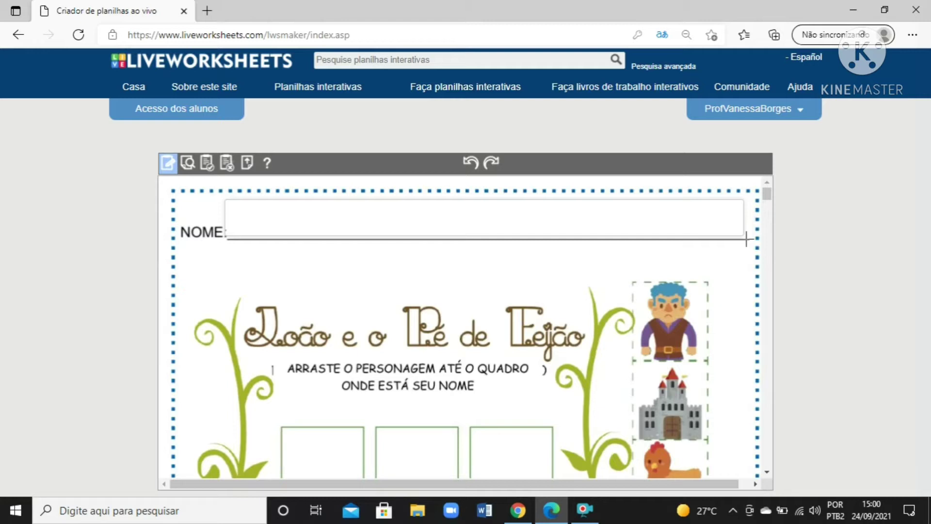
{"action": "left_click", "coordinate": [707, 221]}
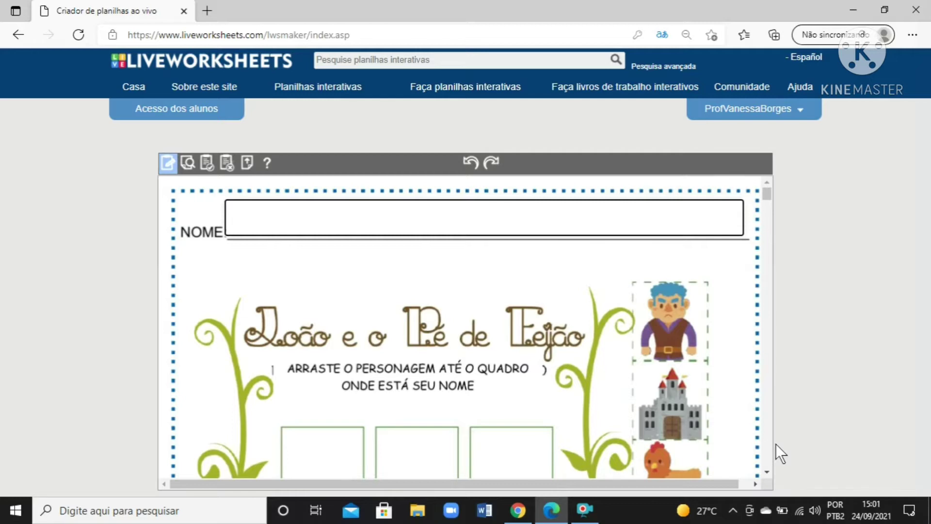
Draw separate boxes over the giant, castle, hen and harp pictures in the worksheet's picture column
{"action": "left_click", "coordinate": [766, 472]}
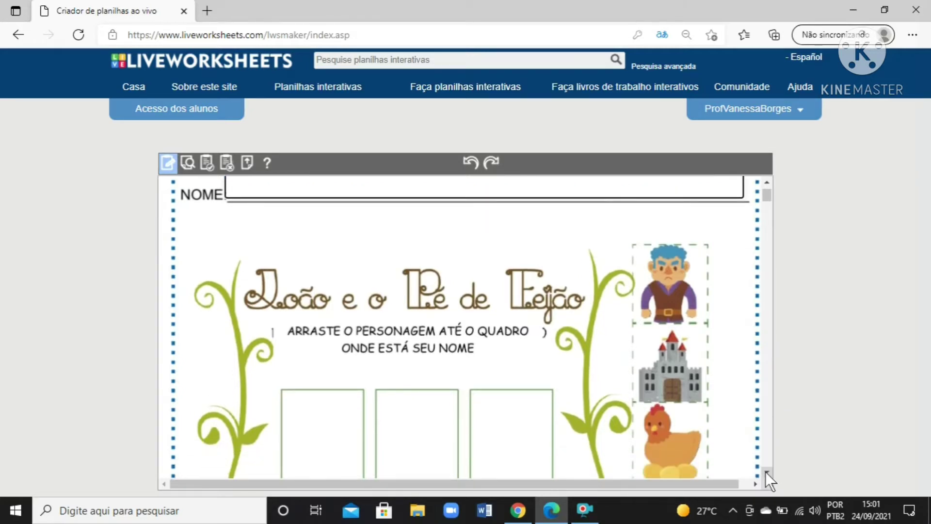
{"action": "left_click", "coordinate": [766, 472]}
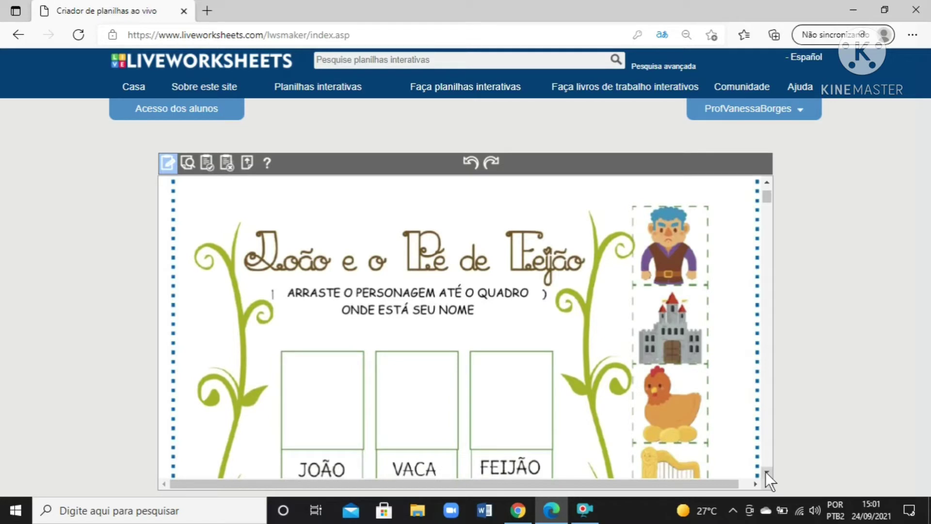
{"action": "left_click", "coordinate": [766, 472]}
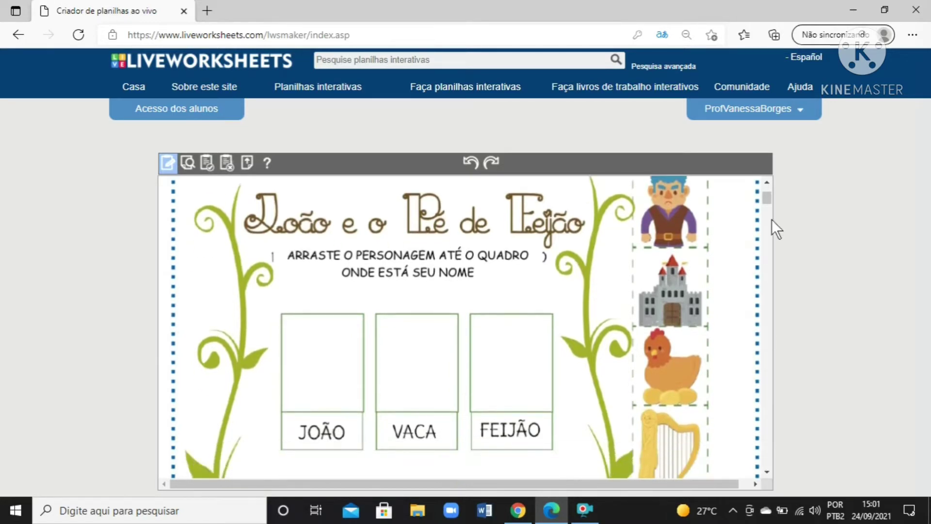
{"action": "left_click", "coordinate": [766, 181]}
{"action": "left_click", "coordinate": [767, 472]}
{"action": "left_click", "coordinate": [766, 183]}
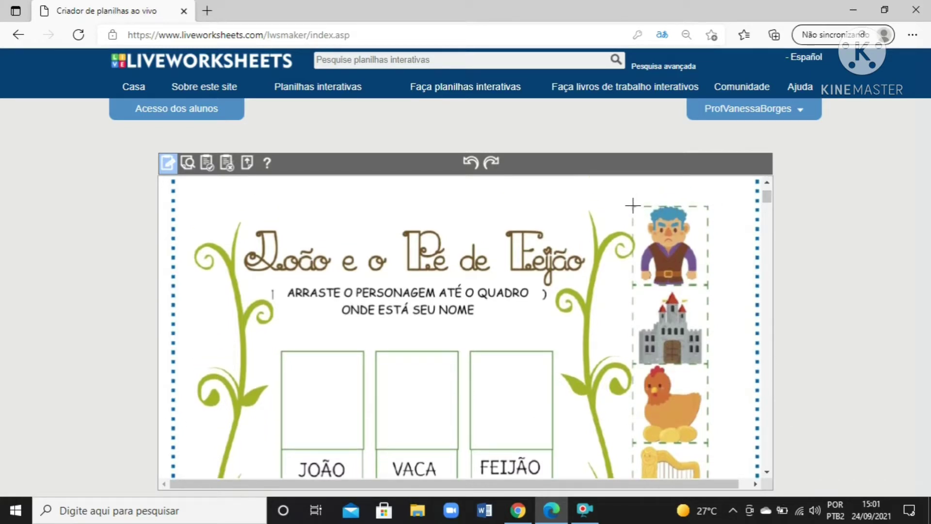
{"action": "left_click_drag", "start_coordinate": [631, 205], "coordinate": [710, 287]}
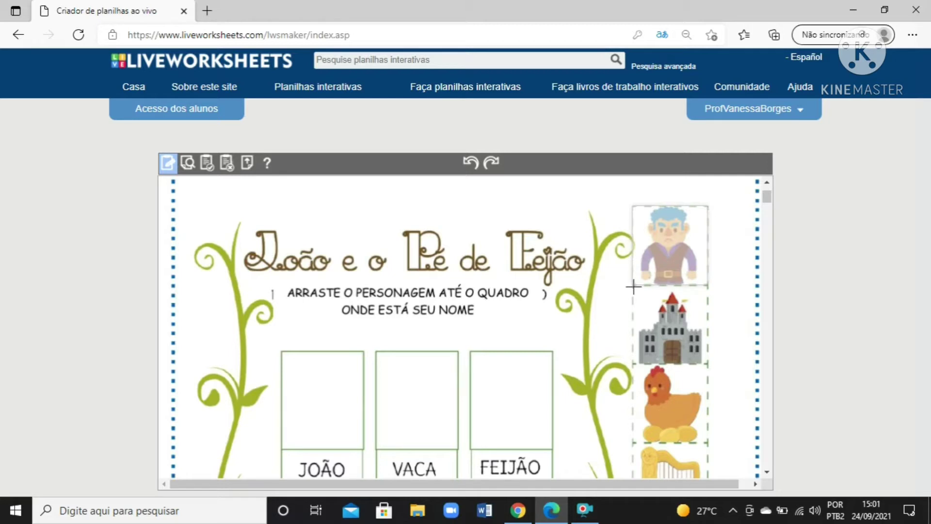
{"action": "left_click_drag", "start_coordinate": [633, 287], "coordinate": [706, 365]}
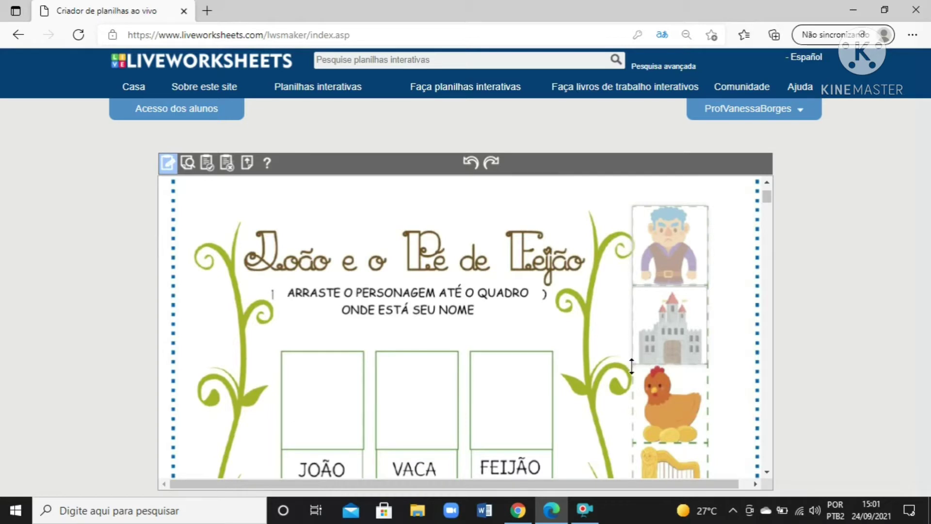
{"action": "left_click_drag", "start_coordinate": [630, 365], "coordinate": [711, 442]}
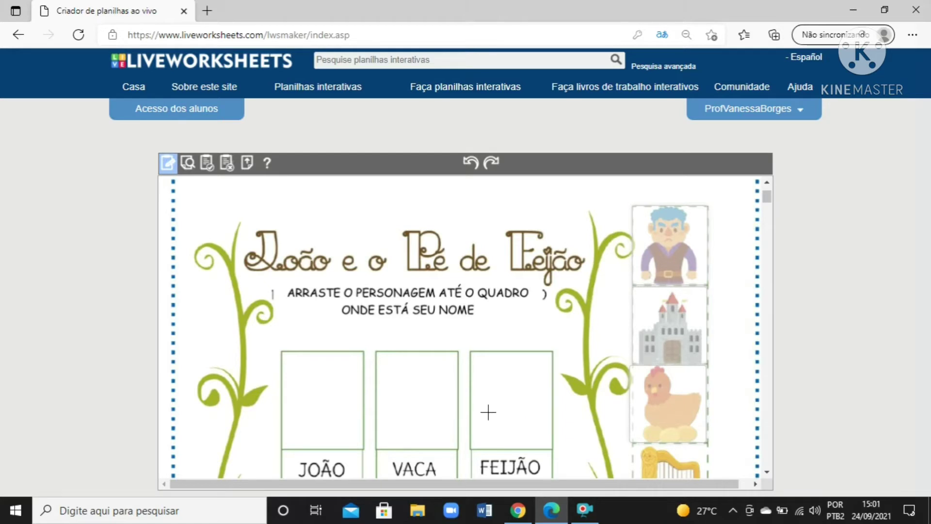
{"action": "scroll", "coordinate": [767, 470], "scroll_direction": "down", "scroll_amount": 3}
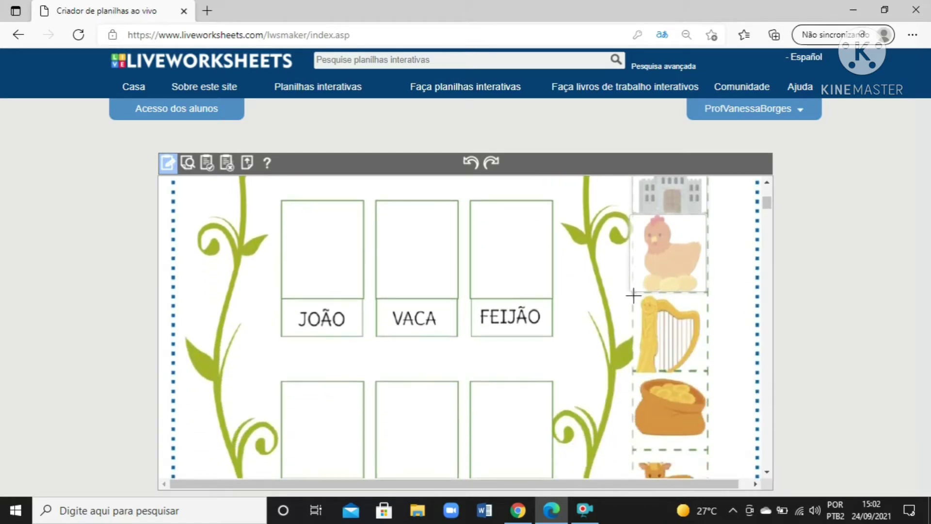
{"action": "mouse_move", "coordinate": [632, 294]}
{"action": "left_mouse_down"}
{"action": "mouse_move", "coordinate": [679, 369]}
{"action": "mouse_move", "coordinate": [710, 374]}
{"action": "left_mouse_up"}
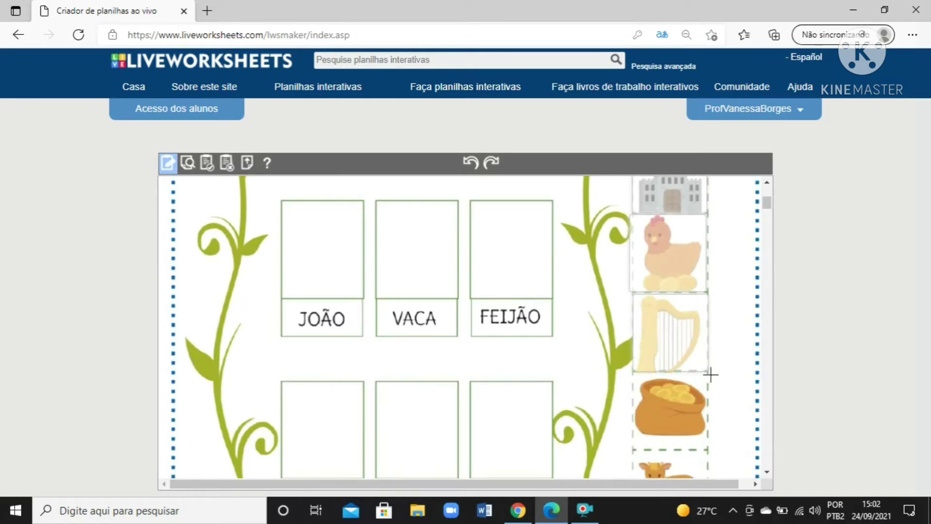
Enter drag:1 in the box over the giant picture
{"action": "left_click", "coordinate": [767, 471]}
{"action": "left_click", "coordinate": [768, 473]}
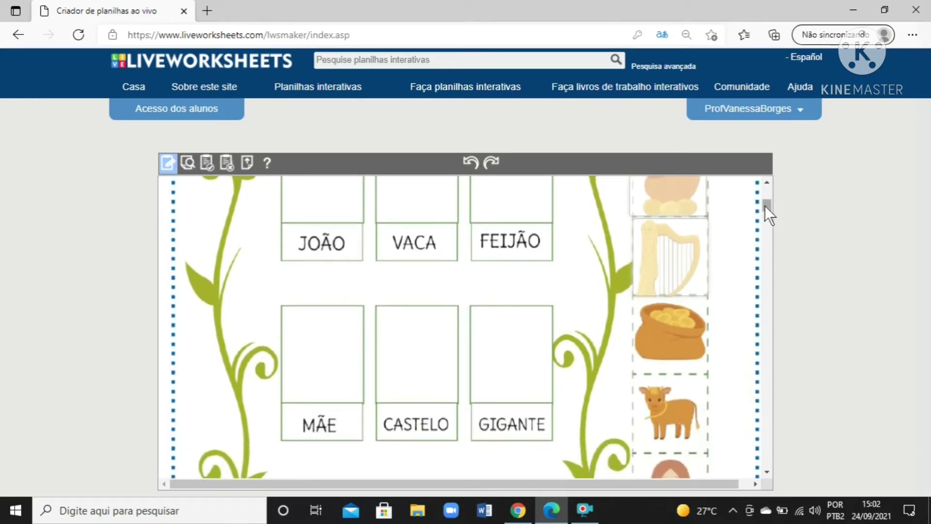
{"action": "left_click_drag", "start_coordinate": [764, 206], "coordinate": [767, 196]}
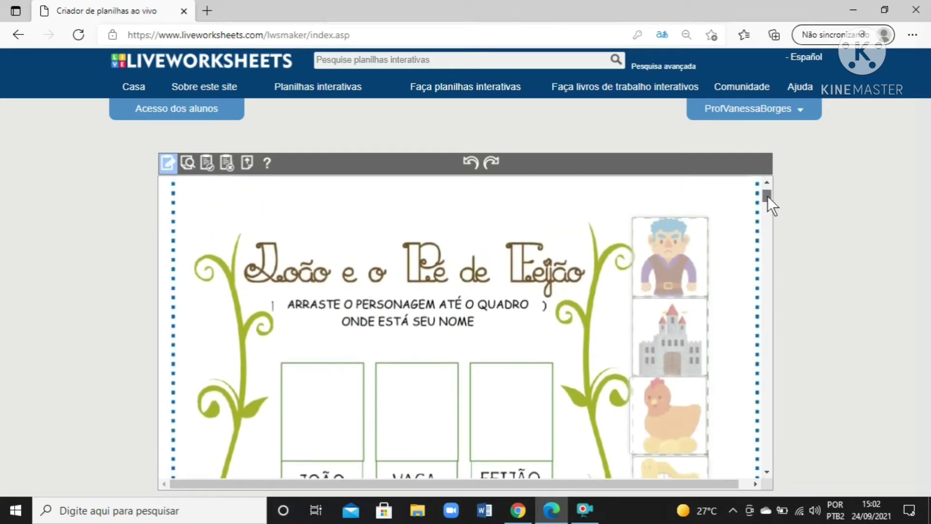
{"action": "left_click", "coordinate": [677, 247]}
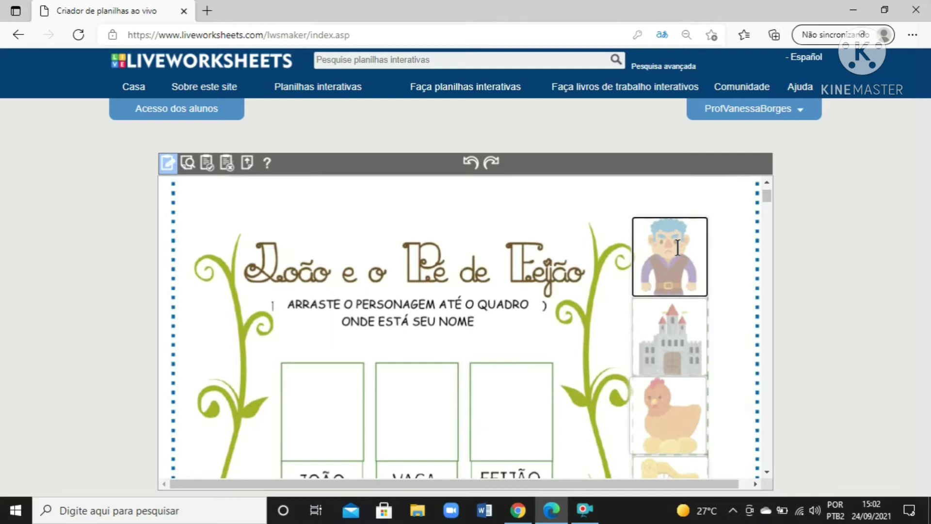
{"action": "type", "text": "drag"}
{"action": "type", "text": ":1"}
{"action": "double_click", "coordinate": [653, 223]}
Enter drag:2 in the box over the castle picture and drag:3 in the box over the hen
{"action": "left_click", "coordinate": [663, 319]}
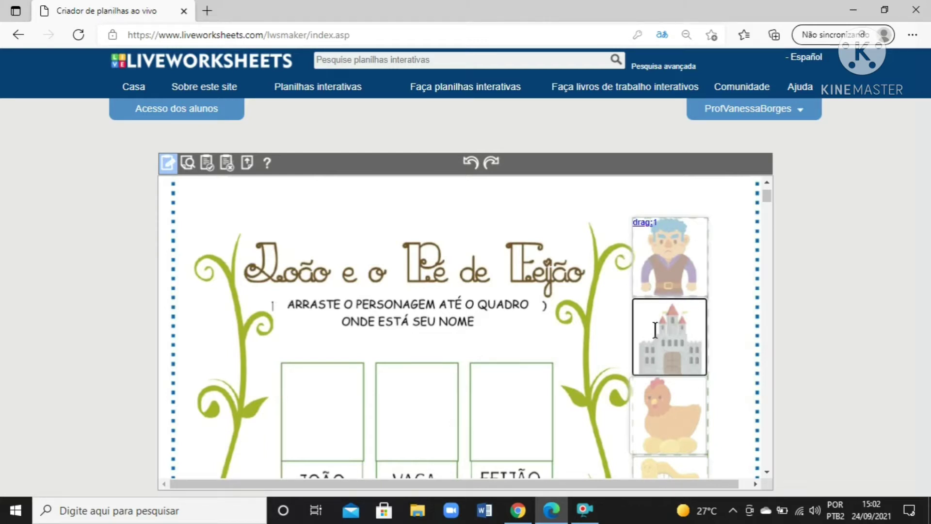
{"action": "left_click", "coordinate": [649, 409]}
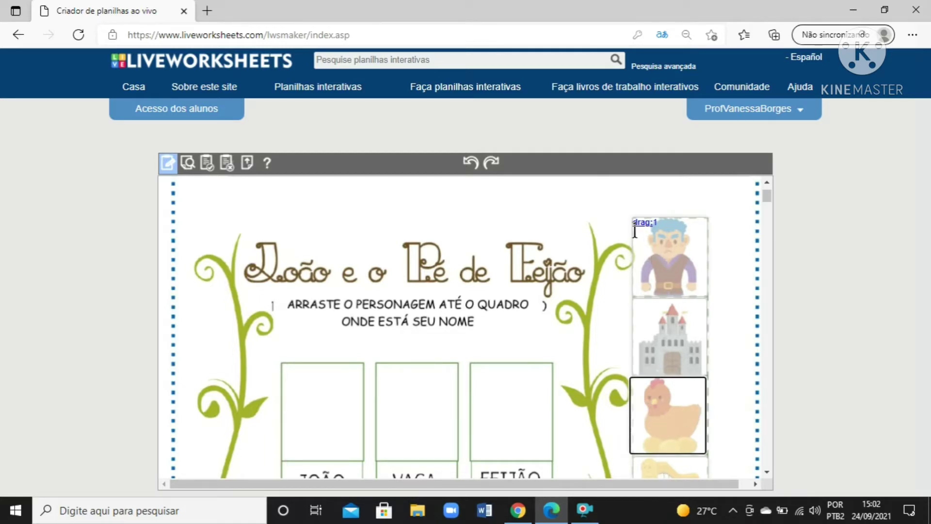
{"action": "left_click", "coordinate": [681, 322]}
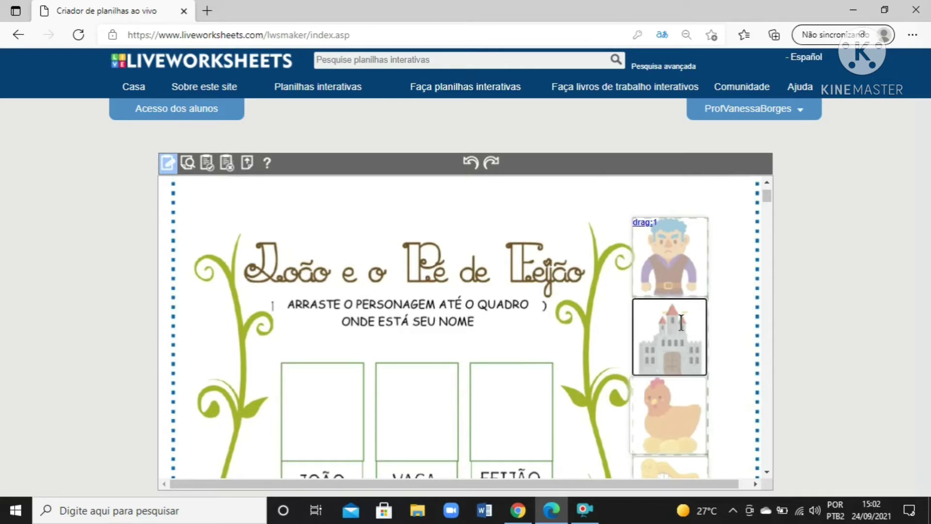
{"action": "type", "text": "drag:2"}
{"action": "left_click", "coordinate": [650, 417]}
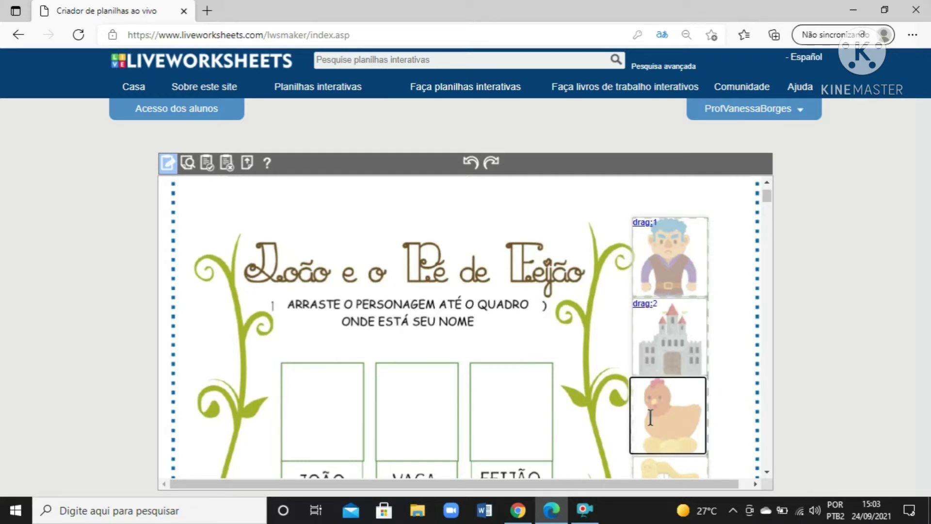
{"action": "type", "text": "drag:3"}
Enter drag:4 in the box over the harp picture
{"action": "scroll", "coordinate": [765, 472], "scroll_direction": "down", "scroll_amount": 3}
{"action": "left_click", "coordinate": [674, 397]}
{"action": "type", "text": "drag"}
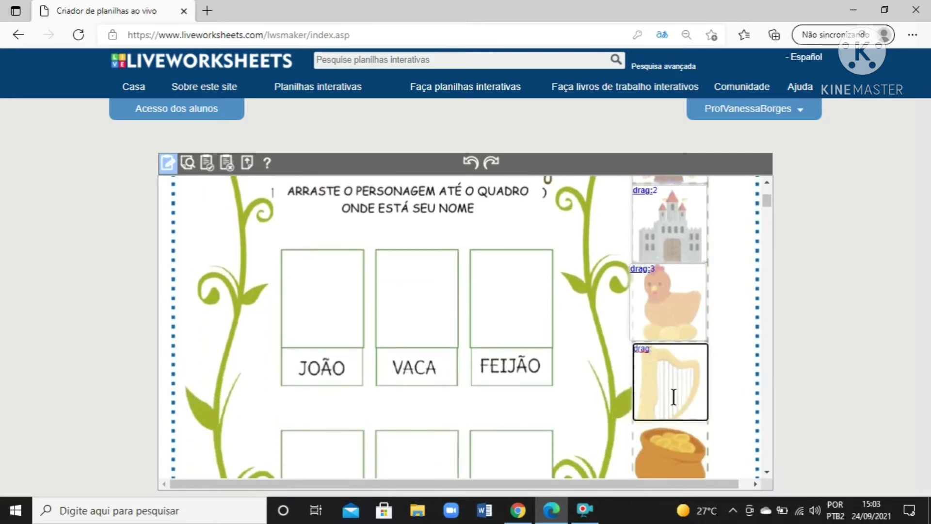
{"action": "type", "text": ":4"}
Draw answer boxes over the empty frames above GIGANTE and CASTELO
{"action": "left_click", "coordinate": [767, 182]}
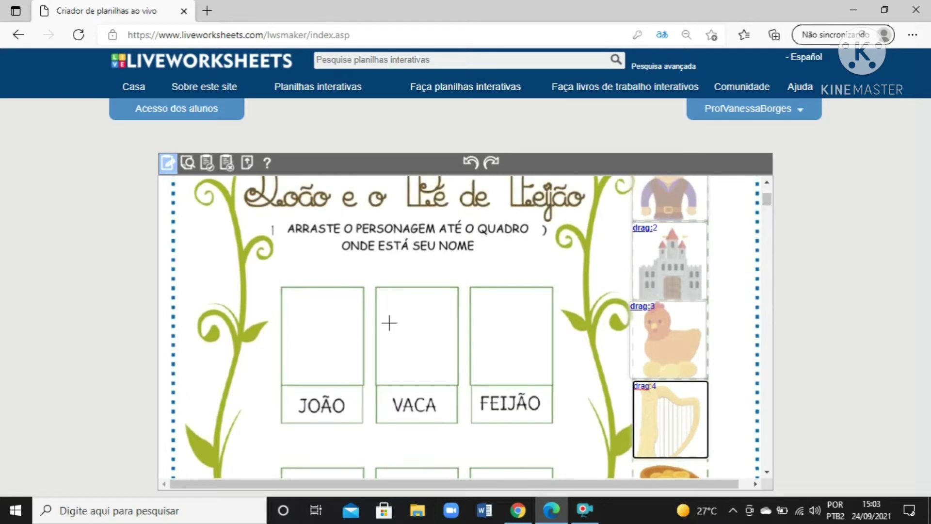
{"action": "left_click", "coordinate": [765, 181]}
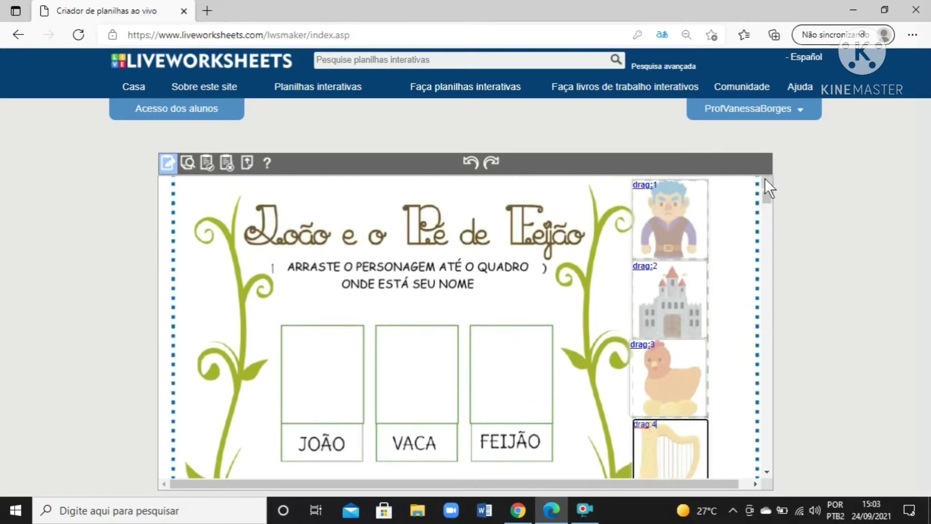
{"action": "left_click", "coordinate": [767, 471]}
{"action": "left_click", "coordinate": [767, 471]}
{"action": "left_click", "coordinate": [766, 471]}
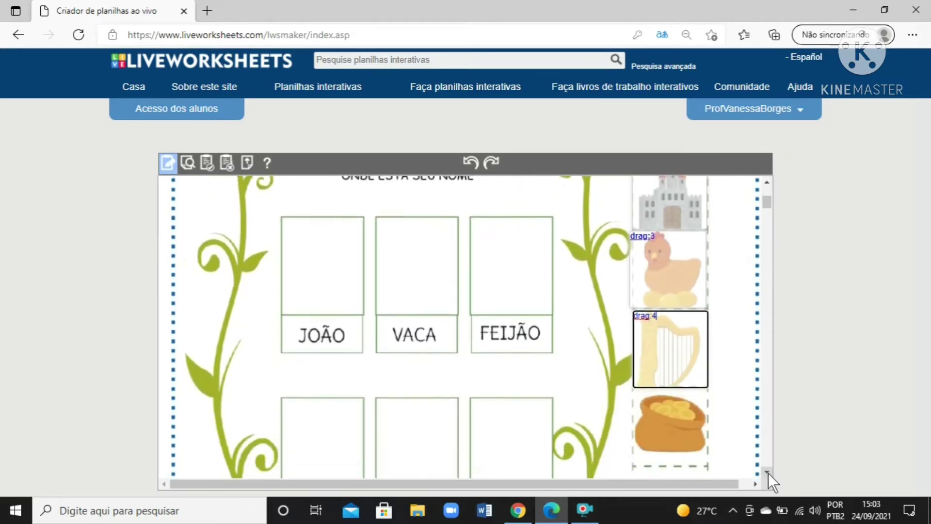
{"action": "left_click", "coordinate": [767, 471]}
{"action": "left_click", "coordinate": [767, 471]}
{"action": "left_click", "coordinate": [767, 471]}
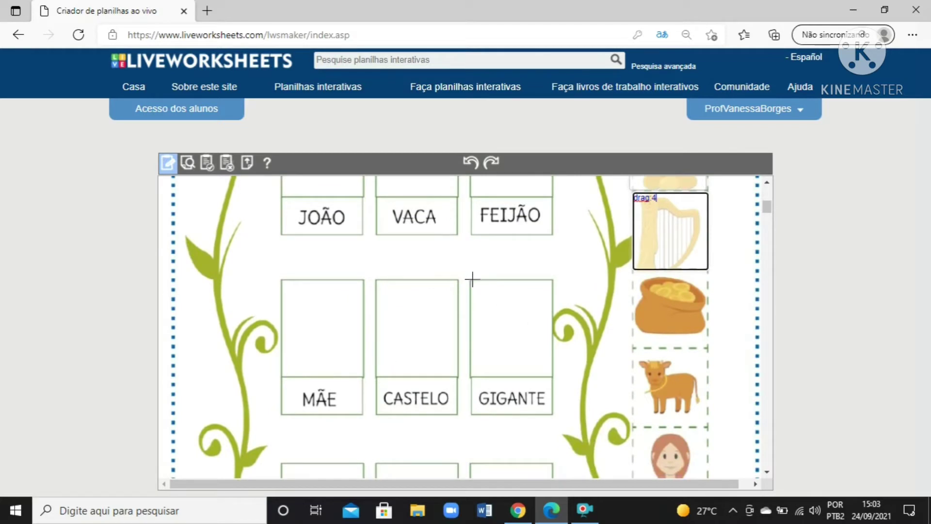
{"action": "left_click_drag", "start_coordinate": [525, 354], "coordinate": [553, 379]}
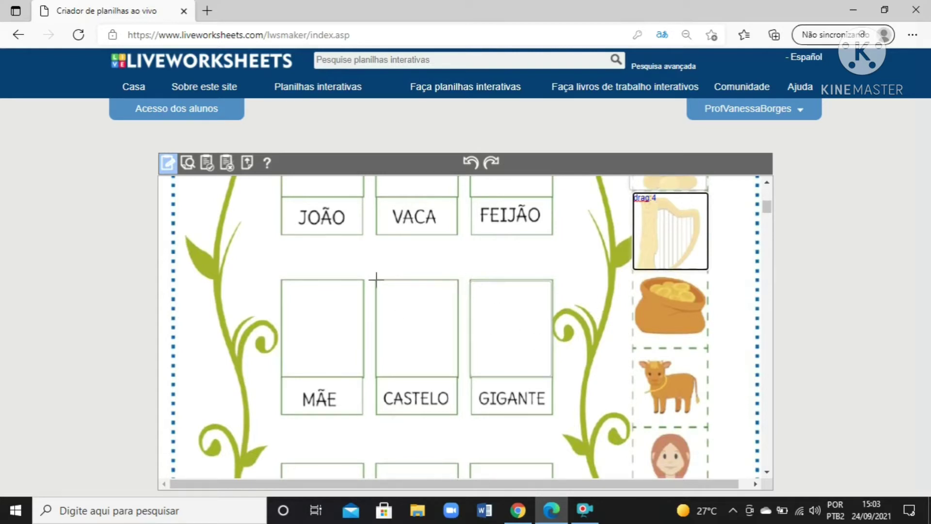
{"action": "left_click_drag", "start_coordinate": [376, 281], "coordinate": [458, 378]}
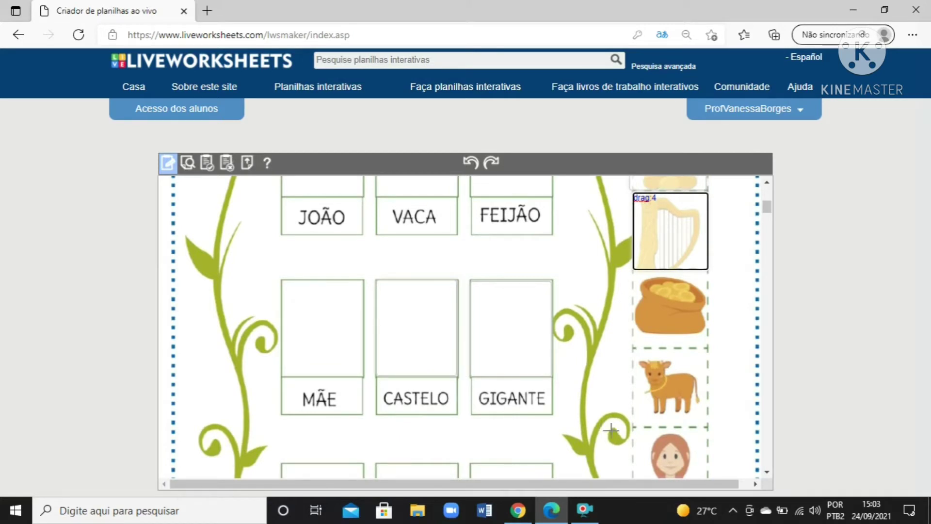
Draw answer boxes over the empty frames above GALINHA and HARPA
{"action": "left_click", "coordinate": [766, 471]}
{"action": "left_click", "coordinate": [766, 471]}
{"action": "left_click", "coordinate": [767, 470]}
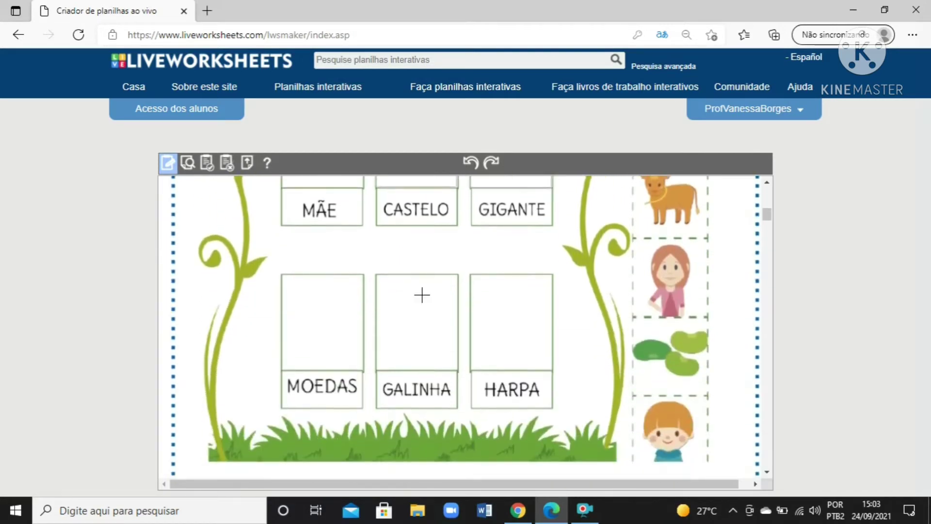
{"action": "left_click_drag", "start_coordinate": [375, 274], "coordinate": [460, 373]}
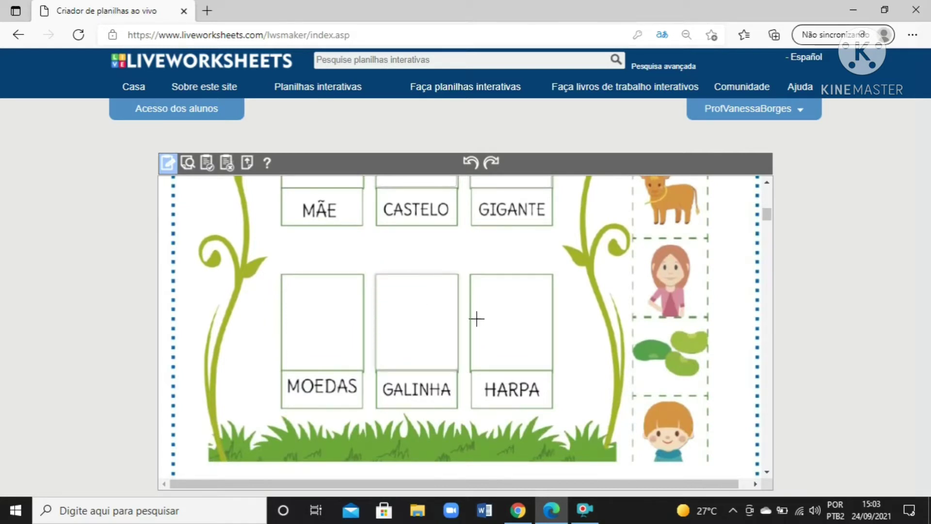
{"action": "left_click_drag", "start_coordinate": [470, 275], "coordinate": [553, 372]}
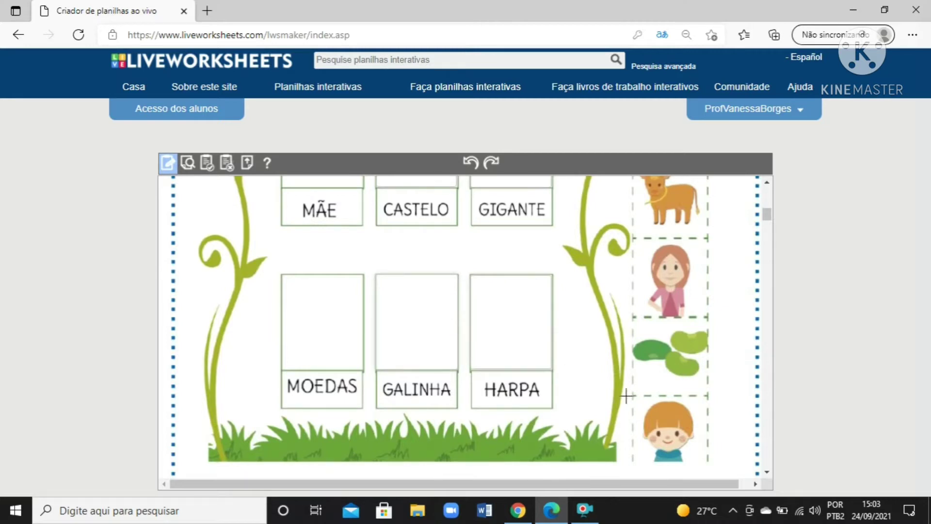
Enter drop:1 in the GIGANTE answer box to match the giant picture
{"action": "left_click", "coordinate": [766, 182]}
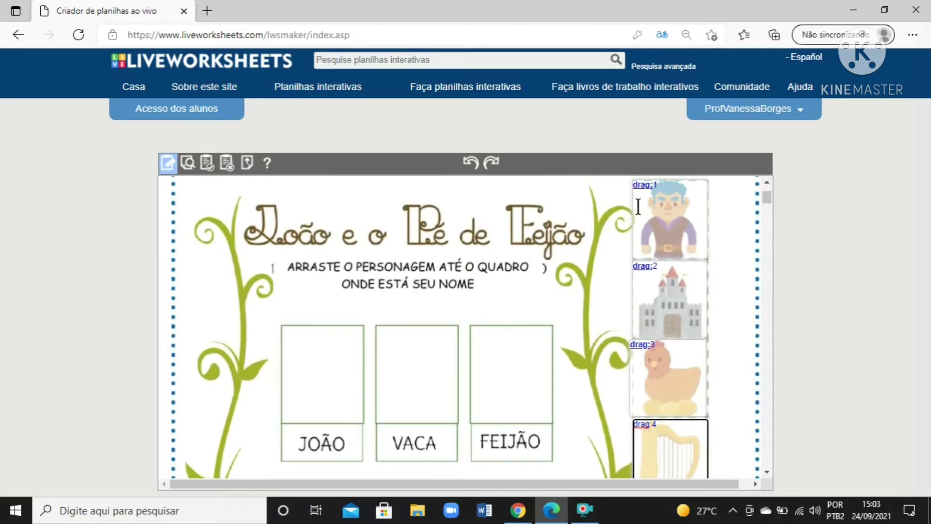
{"action": "left_click", "coordinate": [764, 472]}
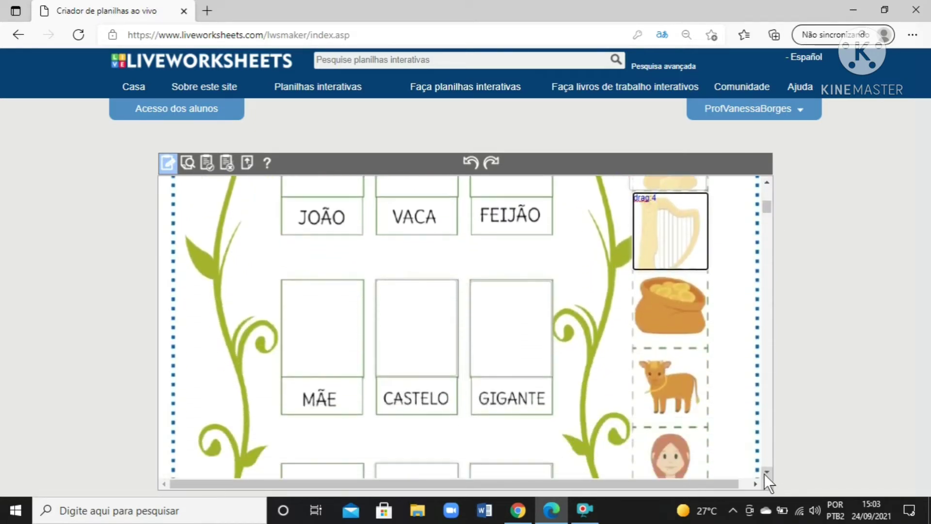
{"action": "left_click", "coordinate": [502, 293]}
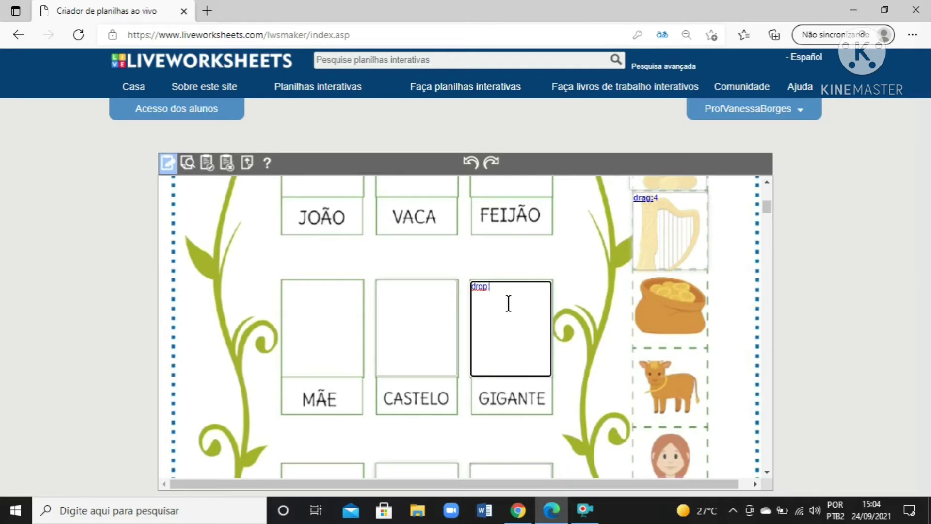
{"action": "type", "text": "1"}
{"action": "scroll", "coordinate": [769, 187], "scroll_direction": "up", "scroll_amount": 1}
{"action": "scroll", "coordinate": [770, 183], "scroll_direction": "up", "scroll_amount": 1}
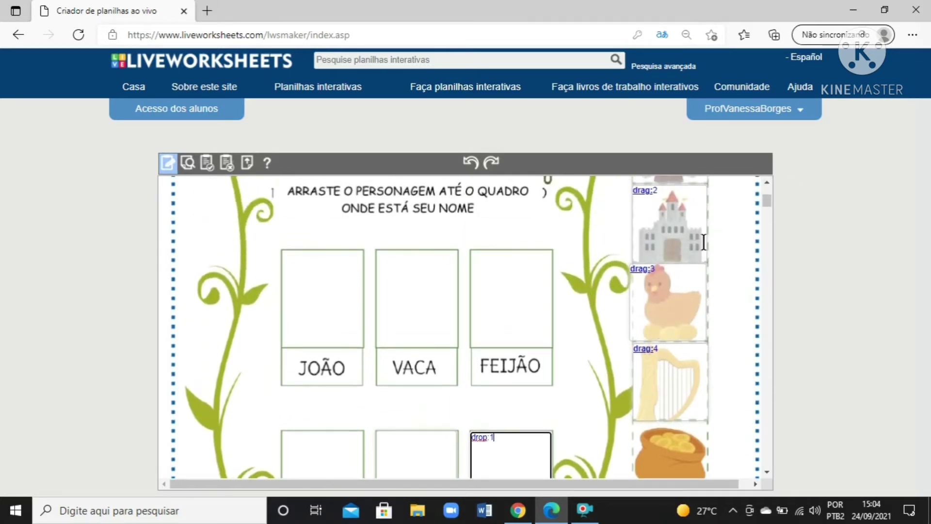
{"action": "scroll", "coordinate": [768, 472], "scroll_direction": "down", "scroll_amount": 6}
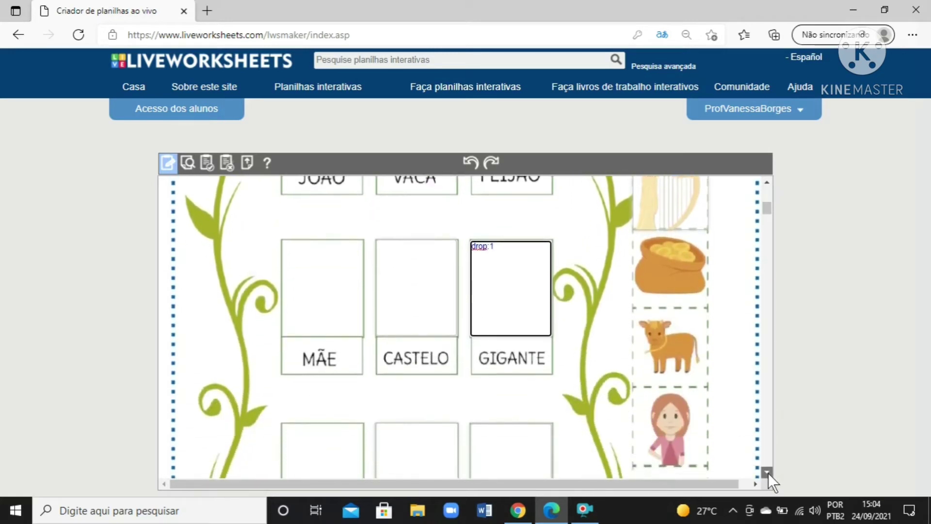
{"action": "scroll", "coordinate": [768, 472], "scroll_direction": "down", "scroll_amount": 1}
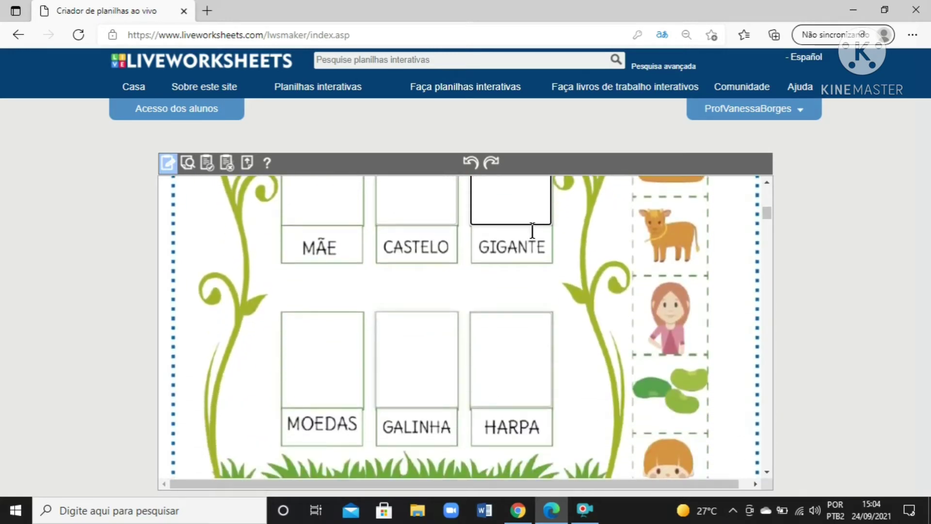
Enter drop:2 in the CASTELO answer box, drop:3 in the GALINHA box and drop:4 in the HARPA box
{"action": "scroll", "coordinate": [766, 179], "scroll_direction": "up", "scroll_amount": 1}
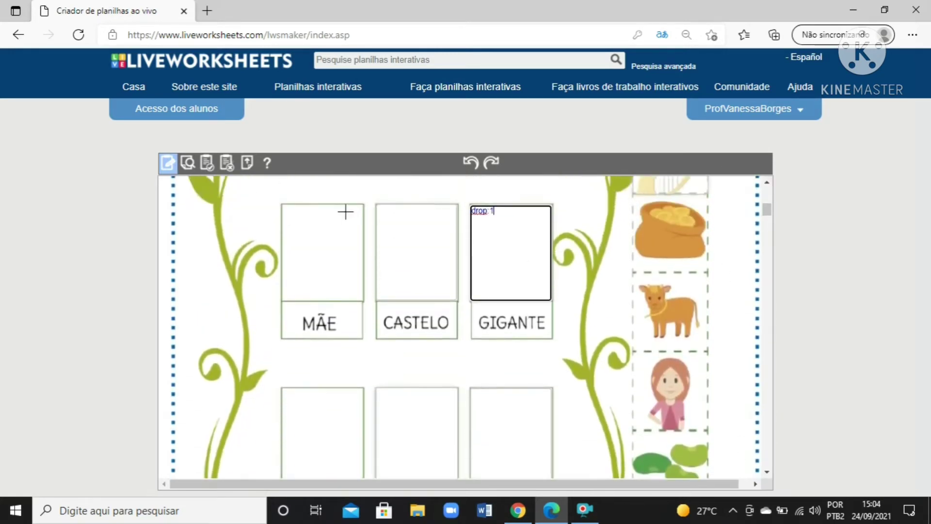
{"action": "type", "text": "op:2"}
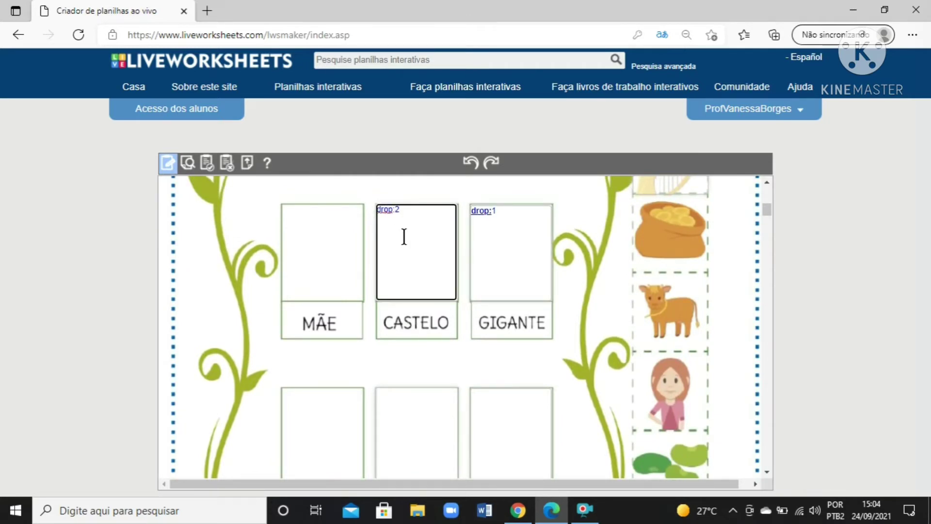
{"action": "scroll", "coordinate": [768, 184], "scroll_direction": "up", "scroll_amount": 4}
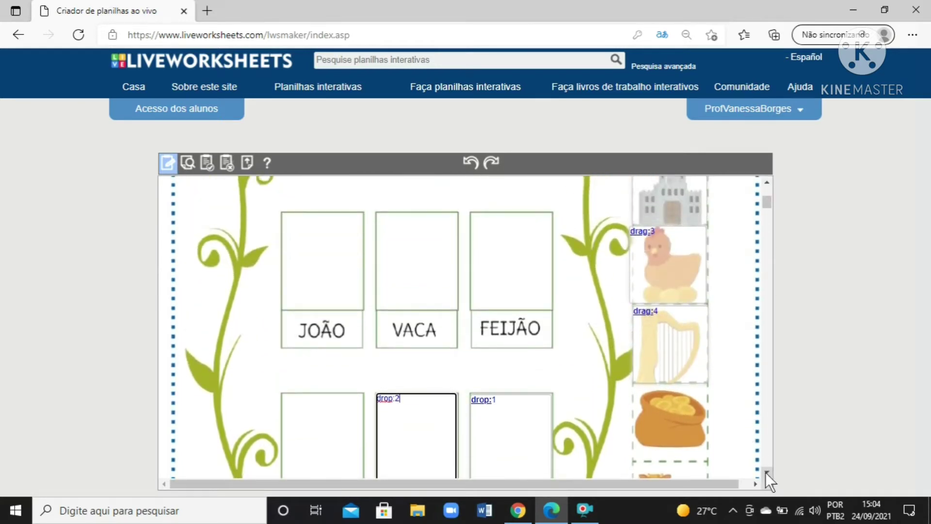
{"action": "scroll", "coordinate": [765, 472], "scroll_direction": "down", "scroll_amount": 6}
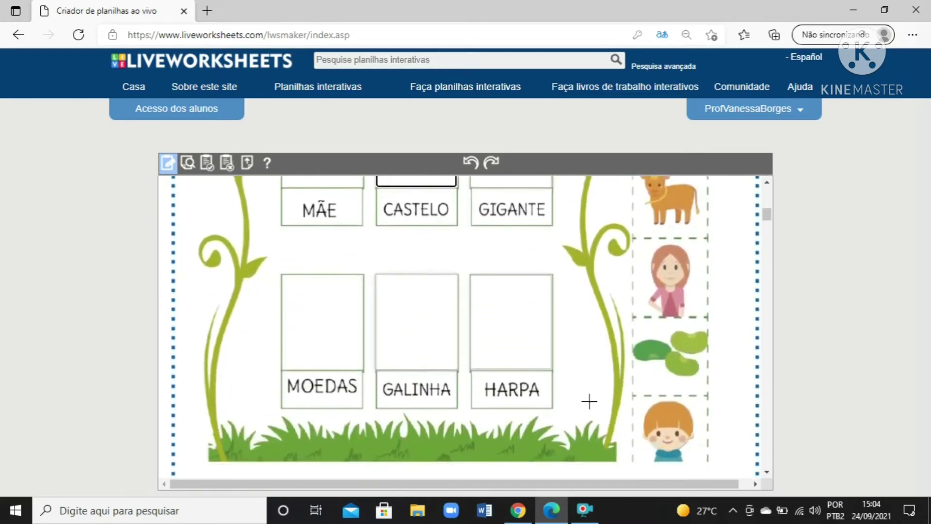
{"action": "left_click", "coordinate": [424, 314]}
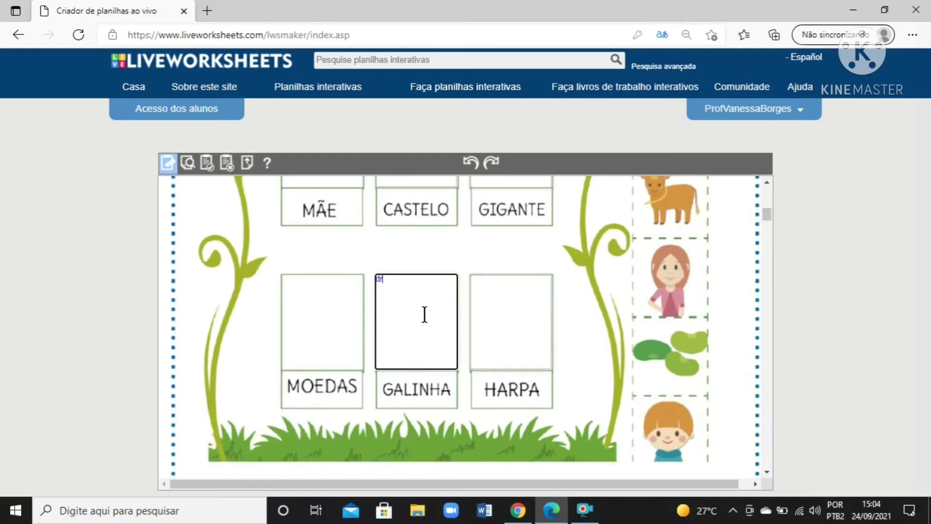
{"action": "type", "text": "drop:3"}
{"action": "left_click", "coordinate": [508, 311]}
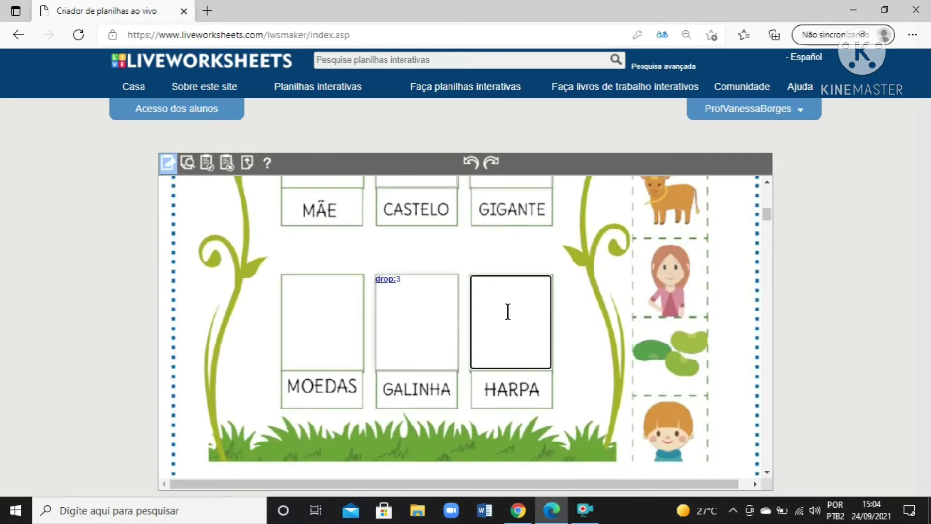
{"action": "type", "text": "drop:4"}
Review the drag codes on the character pictures against the drop codes in their labelled frames
{"action": "left_click", "coordinate": [767, 183]}
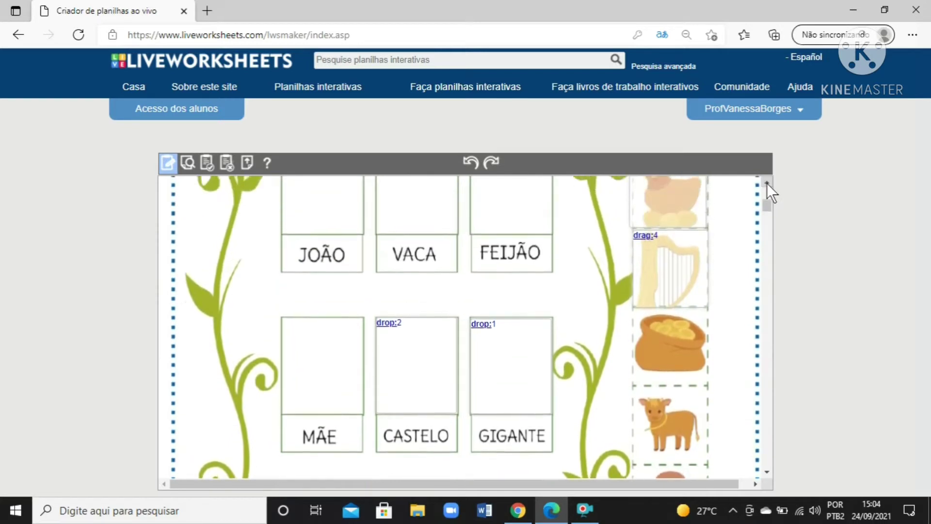
{"action": "left_click", "coordinate": [767, 182]}
{"action": "mouse_move", "coordinate": [766, 201]}
{"action": "left_mouse_down"}
{"action": "mouse_move", "coordinate": [767, 234]}
{"action": "mouse_move", "coordinate": [769, 197]}
{"action": "mouse_move", "coordinate": [770, 222]}
{"action": "mouse_move", "coordinate": [769, 215]}
{"action": "left_mouse_up"}
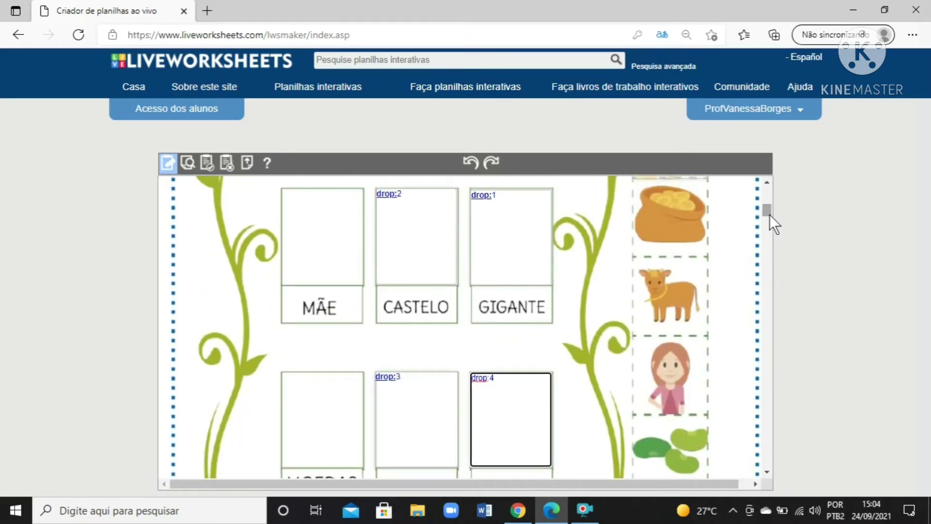
{"action": "left_click_drag", "start_coordinate": [769, 214], "coordinate": [770, 203]}
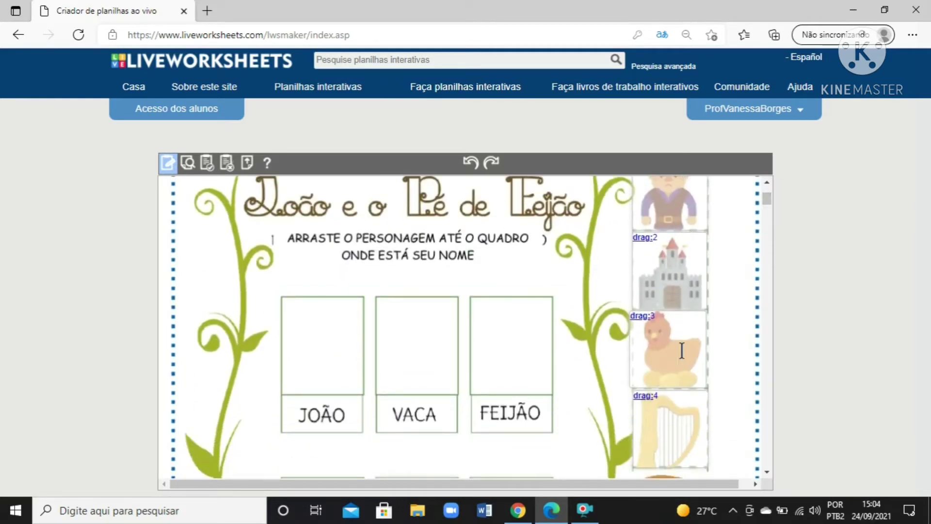
{"action": "left_click", "coordinate": [766, 471]}
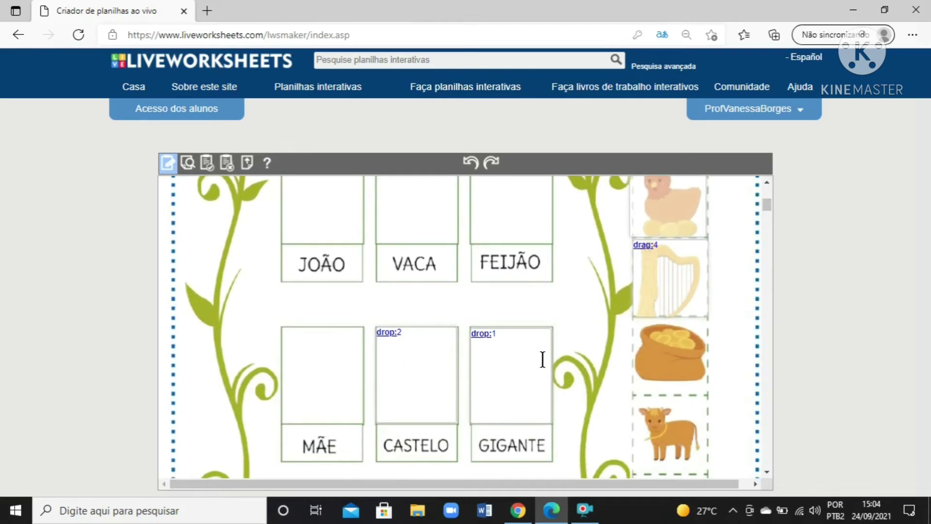
{"action": "left_click", "coordinate": [766, 182]}
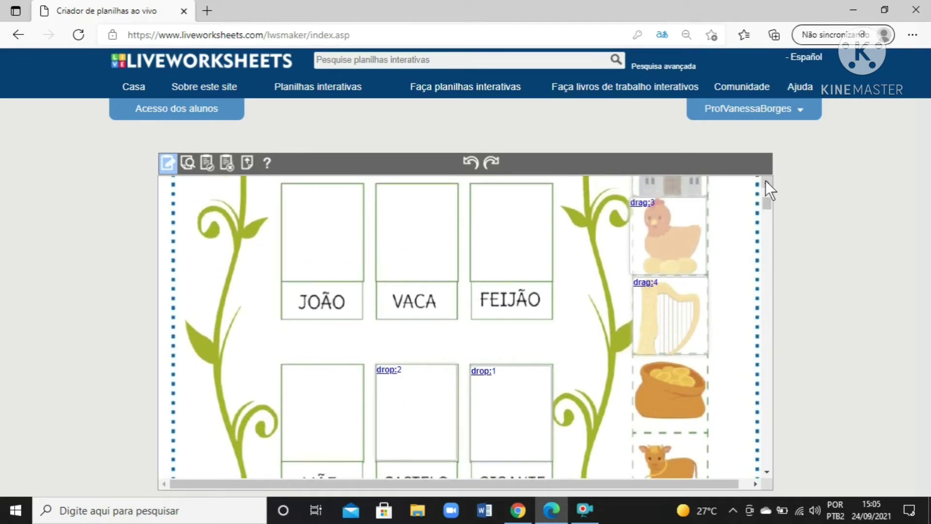
{"action": "left_click", "coordinate": [767, 471]}
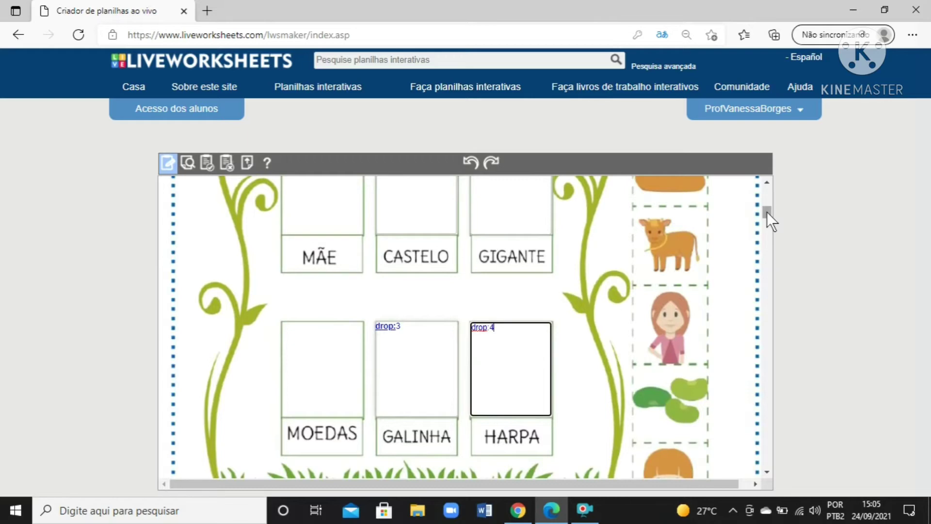
Draw boxes over the castle, boy's face, boot-and-leaf and tower-flags pieces of the puzzle page
{"action": "left_click_drag", "start_coordinate": [766, 212], "coordinate": [767, 343]}
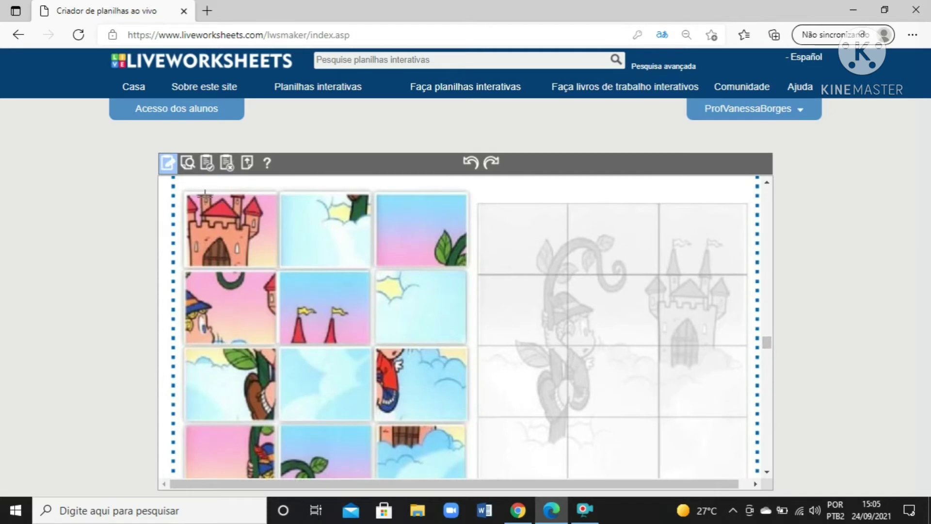
{"action": "left_click_drag", "start_coordinate": [187, 193], "coordinate": [278, 270]}
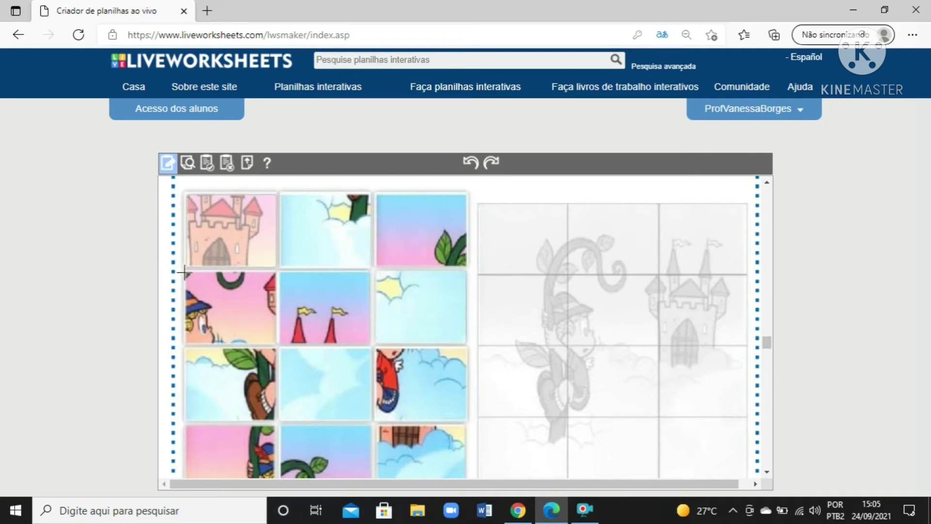
{"action": "left_click_drag", "start_coordinate": [184, 272], "coordinate": [279, 345]}
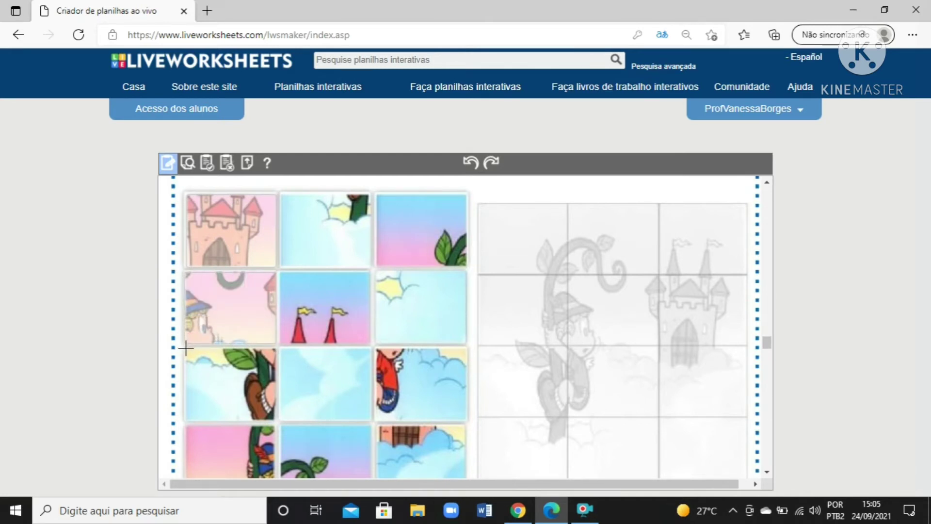
{"action": "left_click_drag", "start_coordinate": [179, 341], "coordinate": [275, 421]}
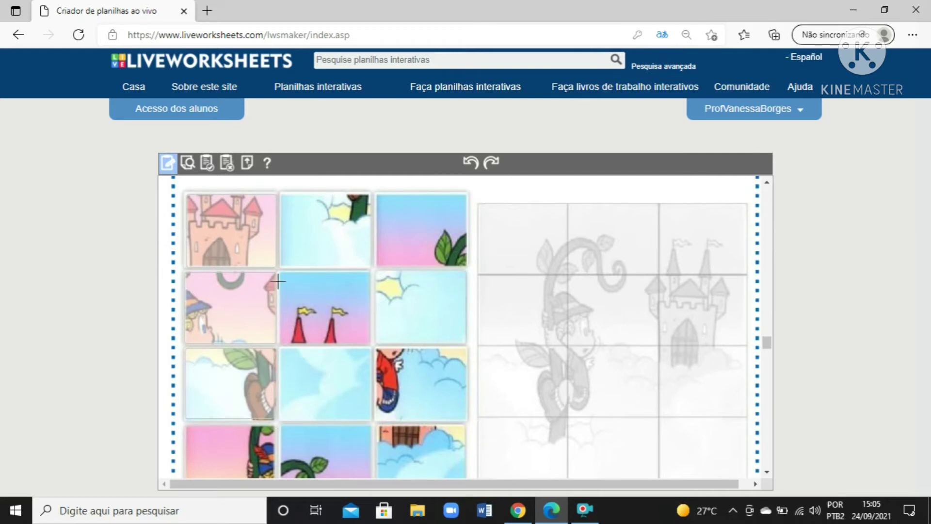
{"action": "left_click_drag", "start_coordinate": [279, 271], "coordinate": [374, 345]}
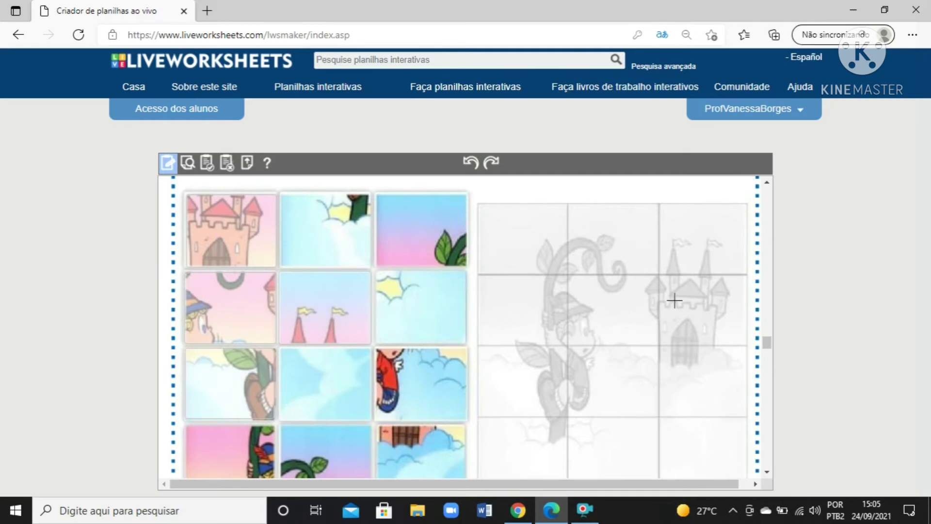
Draw answer boxes over the grey puzzle cells matching the castle, tower flags, boy's face and boot-and-leaf pieces
{"action": "left_click_drag", "start_coordinate": [659, 280], "coordinate": [747, 346]}
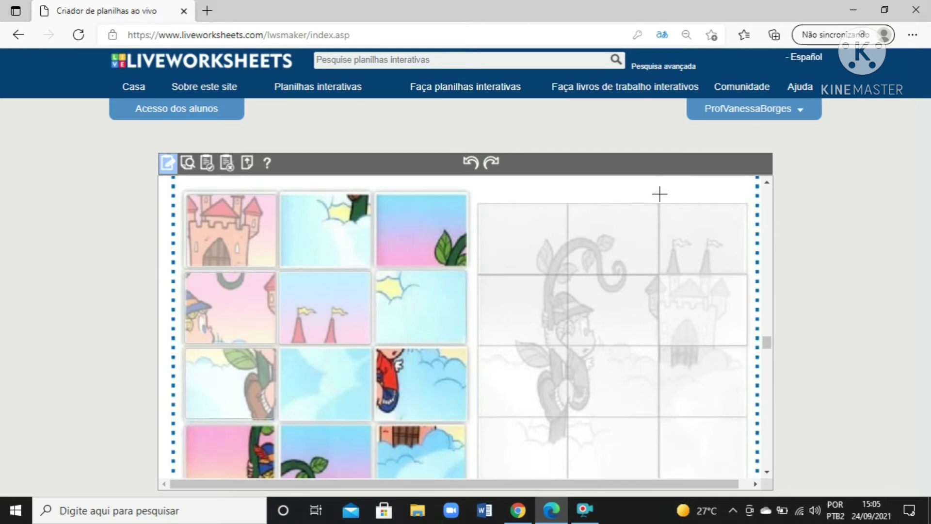
{"action": "left_click_drag", "start_coordinate": [659, 203], "coordinate": [746, 273]}
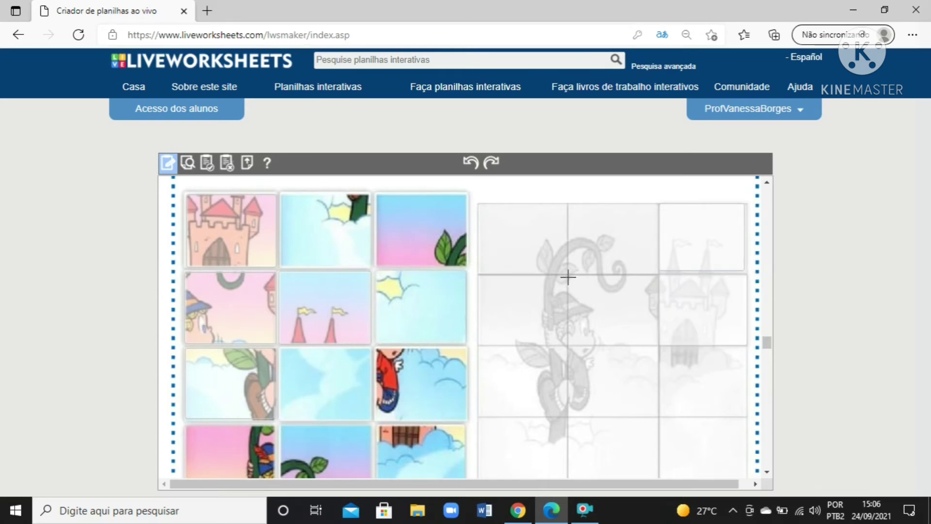
{"action": "left_click_drag", "start_coordinate": [568, 278], "coordinate": [656, 343]}
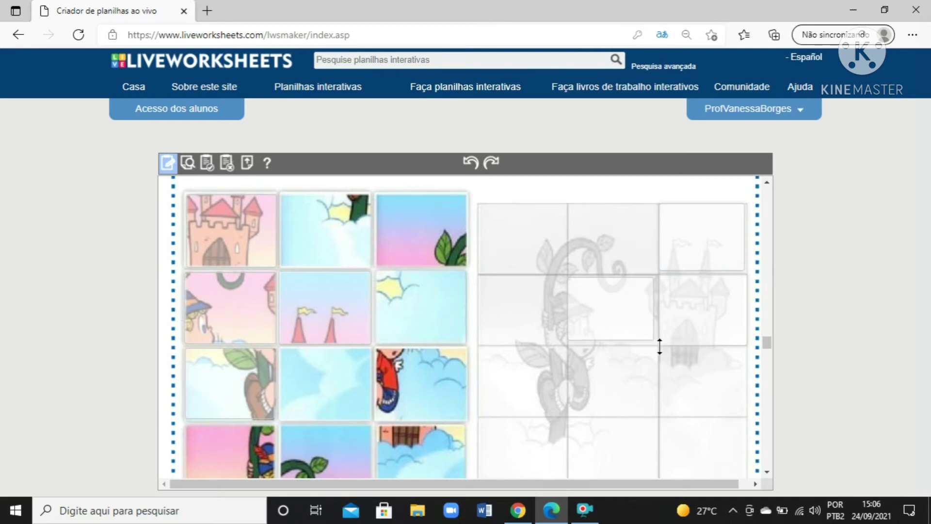
{"action": "left_click", "coordinate": [658, 347]}
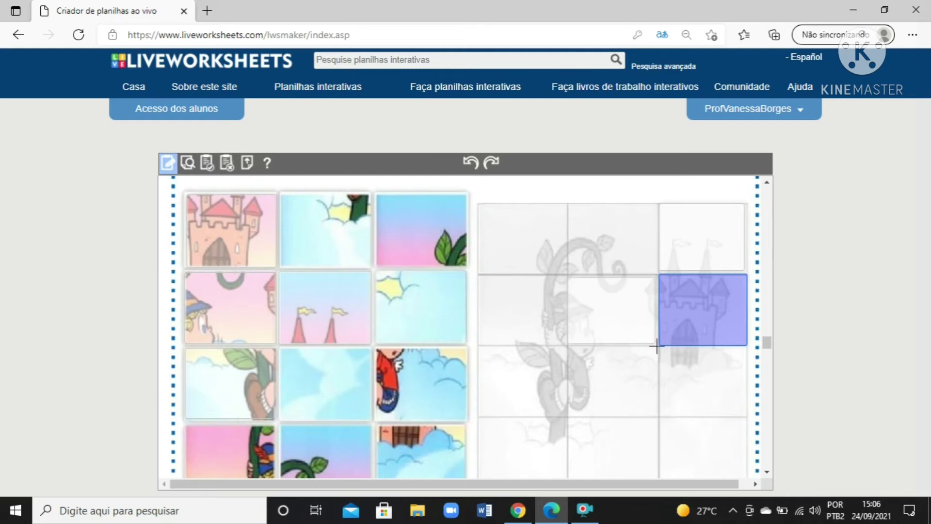
{"action": "left_click", "coordinate": [656, 346]}
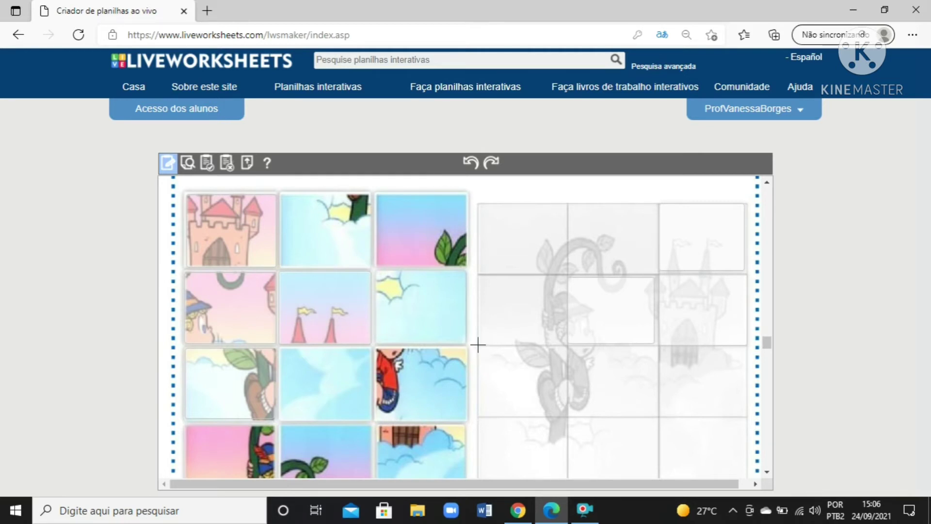
{"action": "left_click_drag", "start_coordinate": [478, 345], "coordinate": [568, 416]}
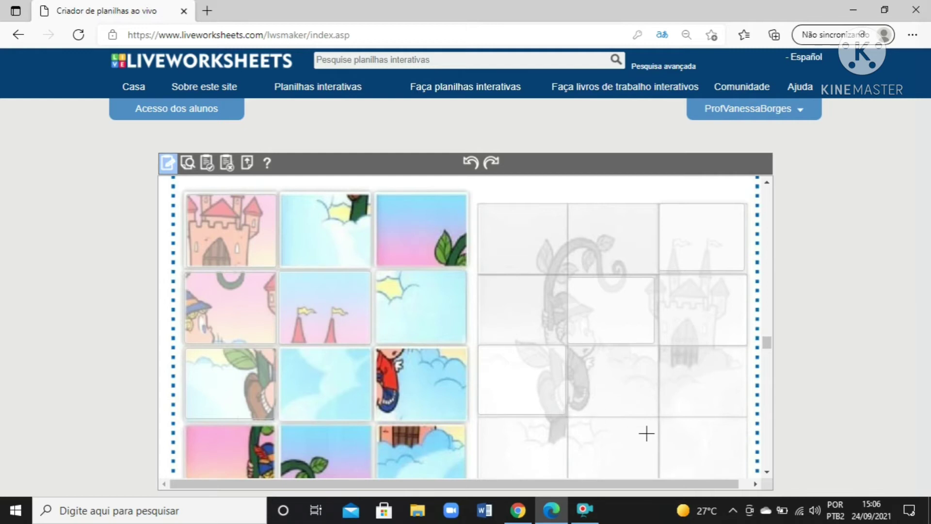
Enter drag:1 in the box over the castle piece and drag:2 over the boy's face piece
{"action": "left_click", "coordinate": [240, 233]}
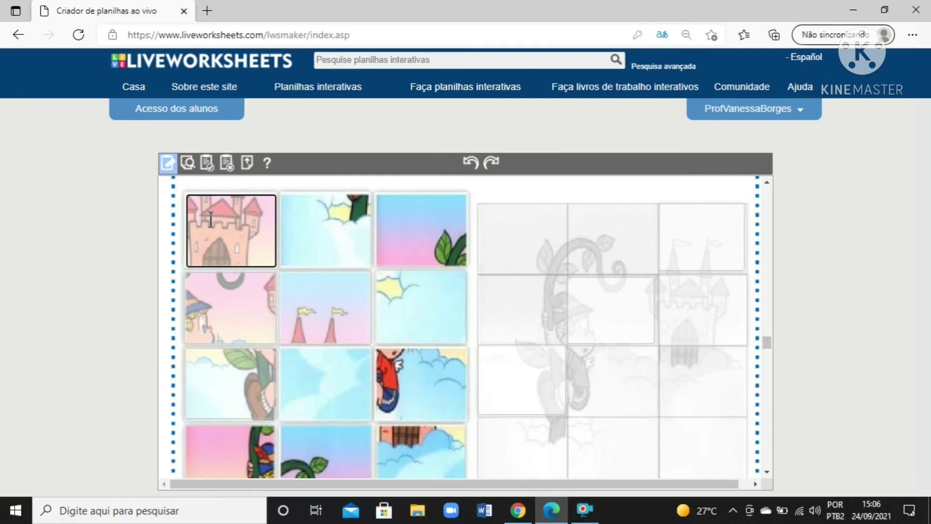
{"action": "type", "text": "rag:1"}
{"action": "left_click", "coordinate": [216, 295]}
{"action": "type", "text": "drag"}
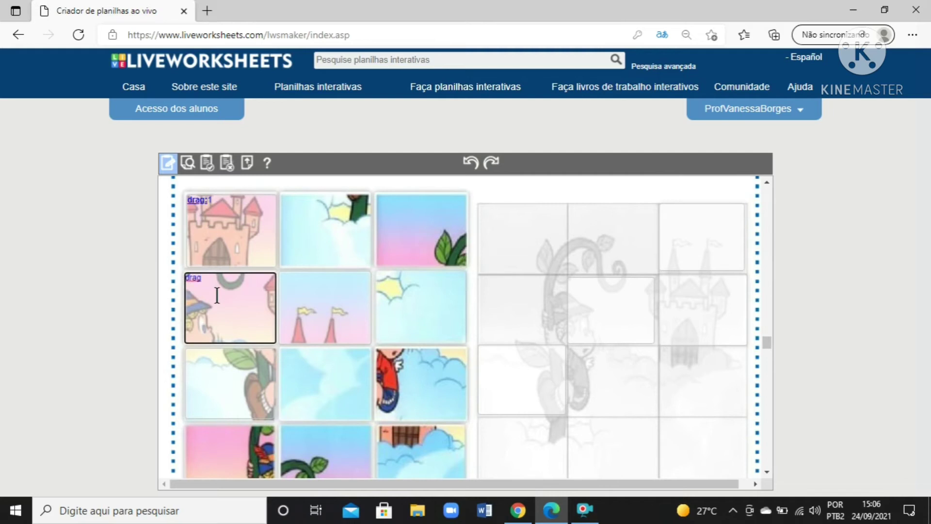
{"action": "type", "text": ":2"}
Enter drag:3 in the box over the boot-and-leaf piece and drag:4 over the tower-flags piece
{"action": "left_click", "coordinate": [235, 369]}
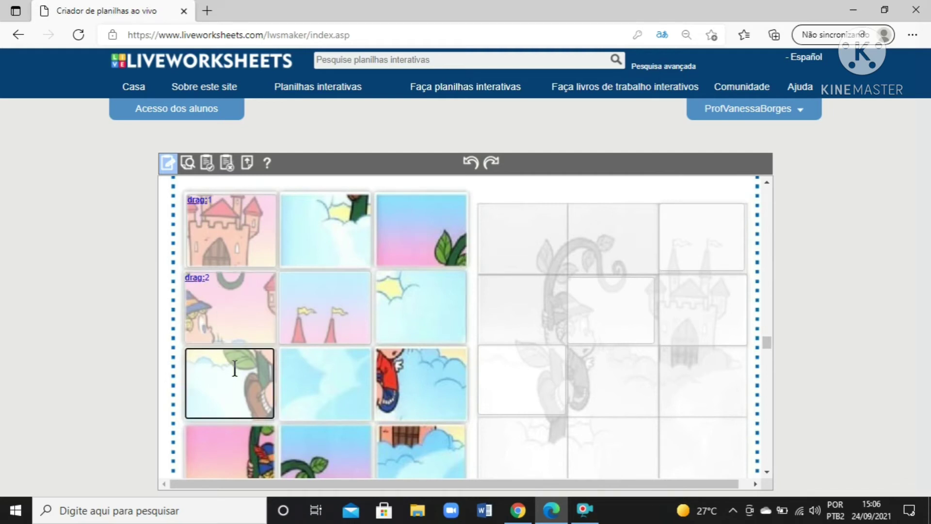
{"action": "type", "text": "drag:3"}
{"action": "left_click", "coordinate": [318, 317]}
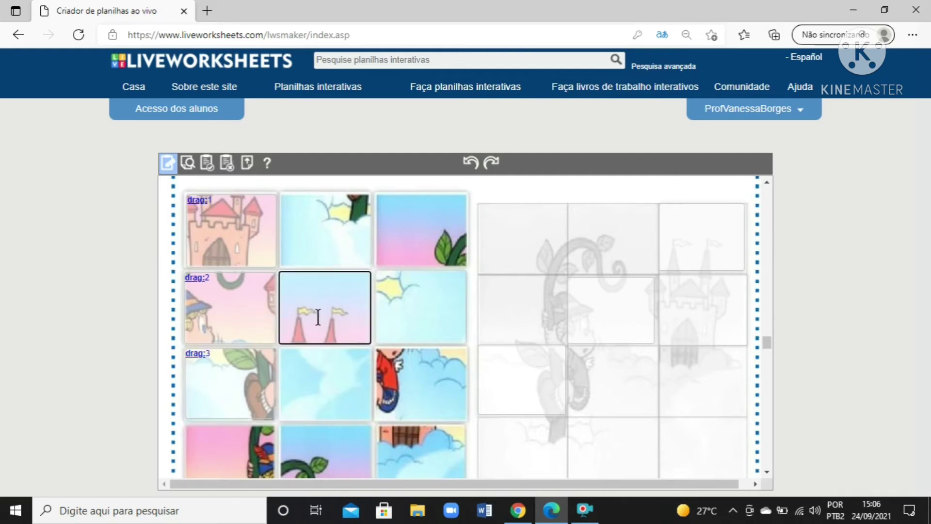
{"action": "type", "text": "drag:4"}
Enter drop:1 in the grey castle cell and drop:2 in the grey boy's face cell
{"action": "left_click", "coordinate": [678, 304]}
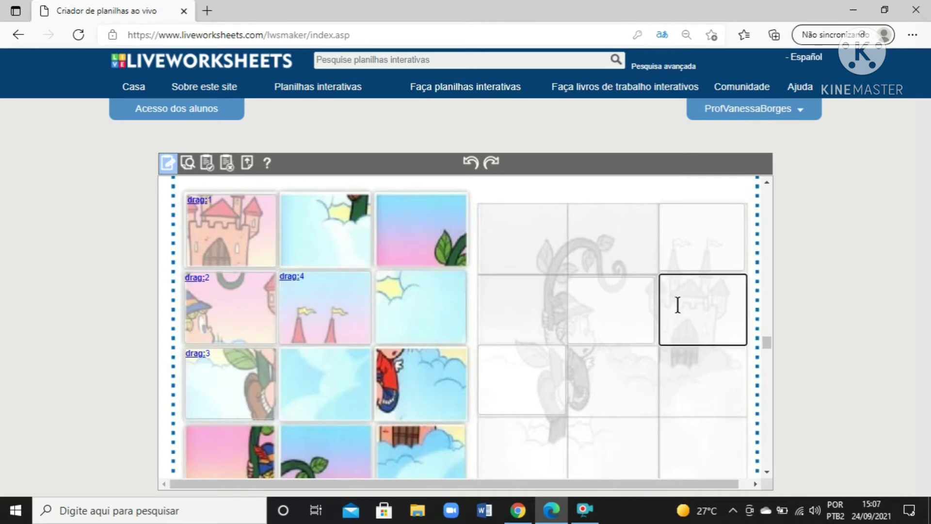
{"action": "type", "text": "drop:1"}
{"action": "left_click", "coordinate": [614, 308]}
{"action": "type", "text": "d"}
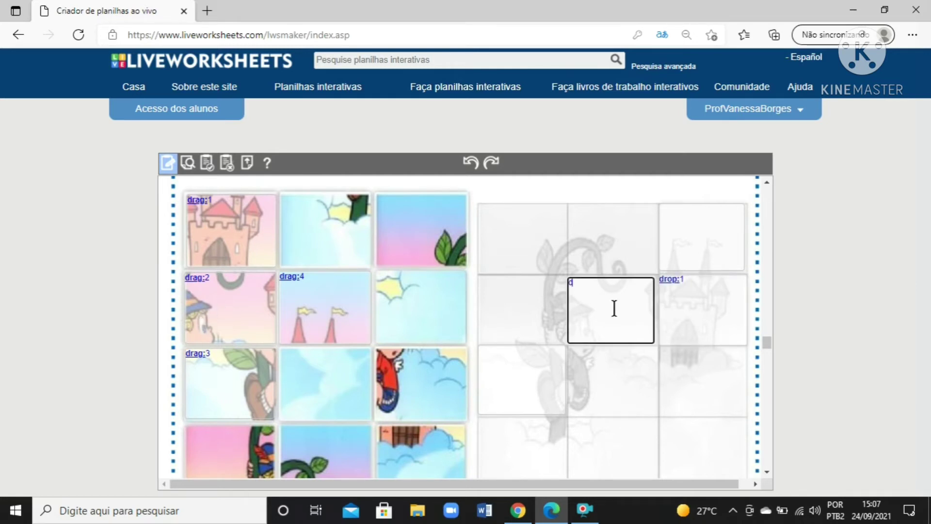
{"action": "type", "text": "rop:2"}
Enter drop:3 in the grey boot-and-leaf cell and drop:4 in the grey tower-flags cell
{"action": "left_click", "coordinate": [515, 371]}
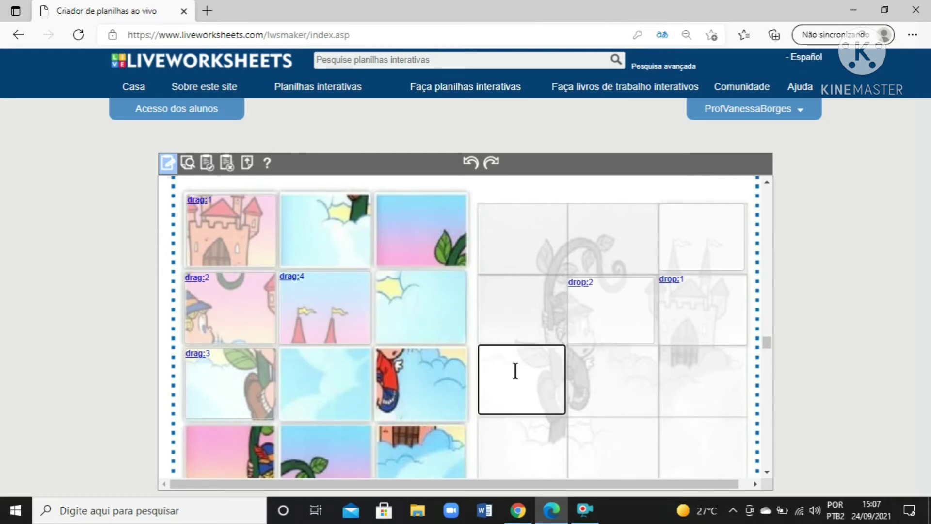
{"action": "type", "text": "drop:3"}
{"action": "left_click", "coordinate": [705, 243]}
{"action": "type", "text": "drop"}
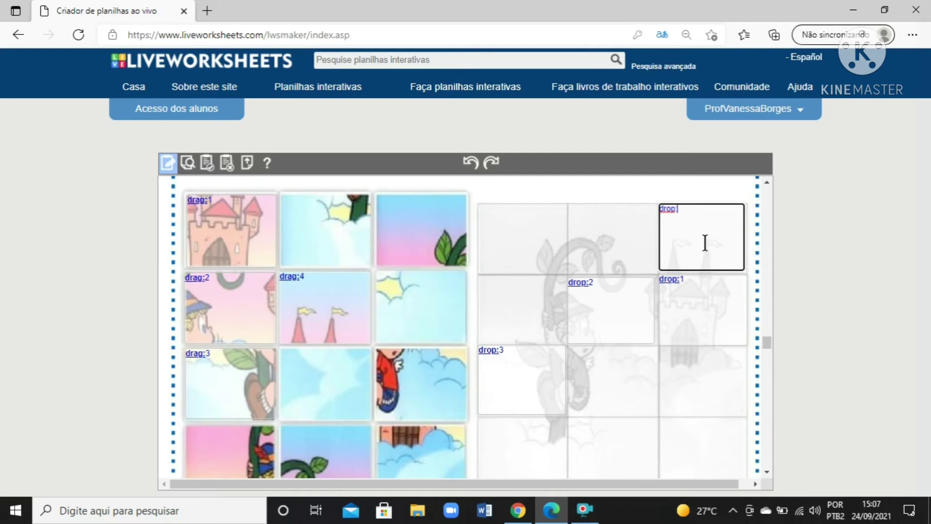
{"action": "type", "text": ":4"}
Draw a box over the word COLE in the magic bean counting page's instruction
{"action": "left_click_drag", "start_coordinate": [767, 338], "coordinate": [767, 402]}
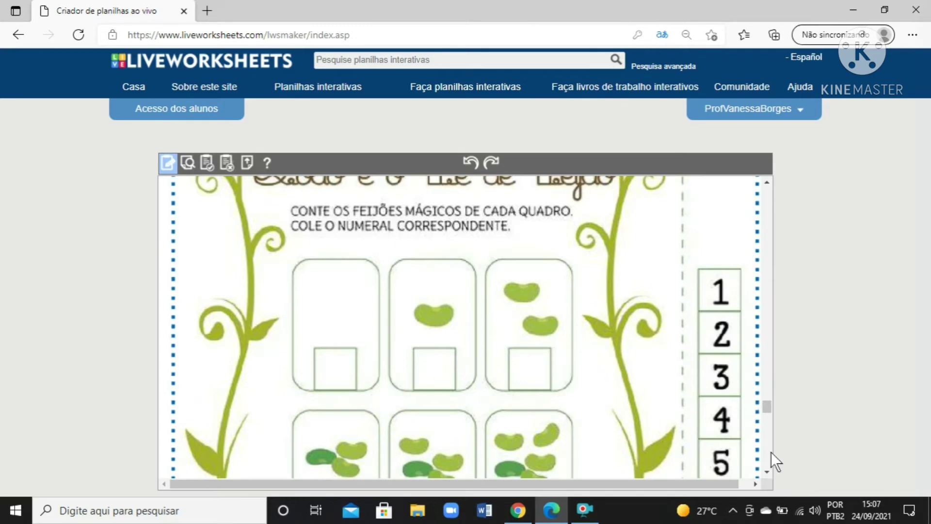
{"action": "mouse_move", "coordinate": [769, 404]}
{"action": "left_mouse_down"}
{"action": "mouse_move", "coordinate": [769, 413]}
{"action": "mouse_move", "coordinate": [769, 403]}
{"action": "left_mouse_up"}
{"action": "left_click_drag", "start_coordinate": [286, 220], "coordinate": [326, 235]}
Draw boxes over the numerals 1, 2, 3 and 4 beside the bean counting frames
{"action": "left_click", "coordinate": [769, 471]}
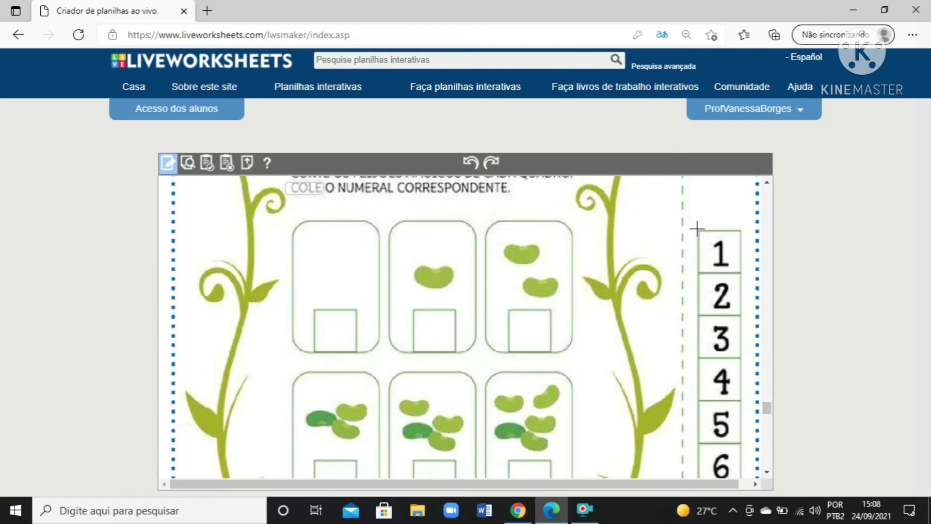
{"action": "left_click_drag", "start_coordinate": [700, 231], "coordinate": [743, 317]}
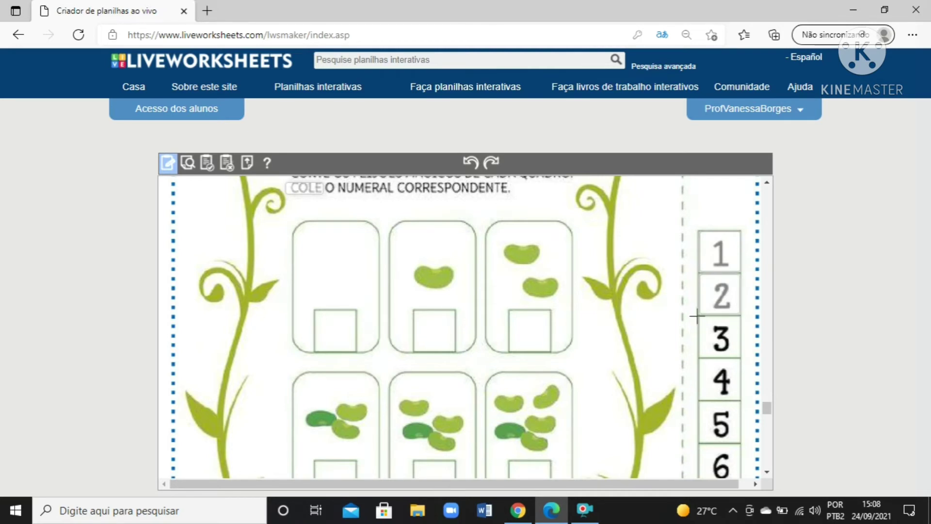
{"action": "left_click_drag", "start_coordinate": [699, 315], "coordinate": [740, 401]}
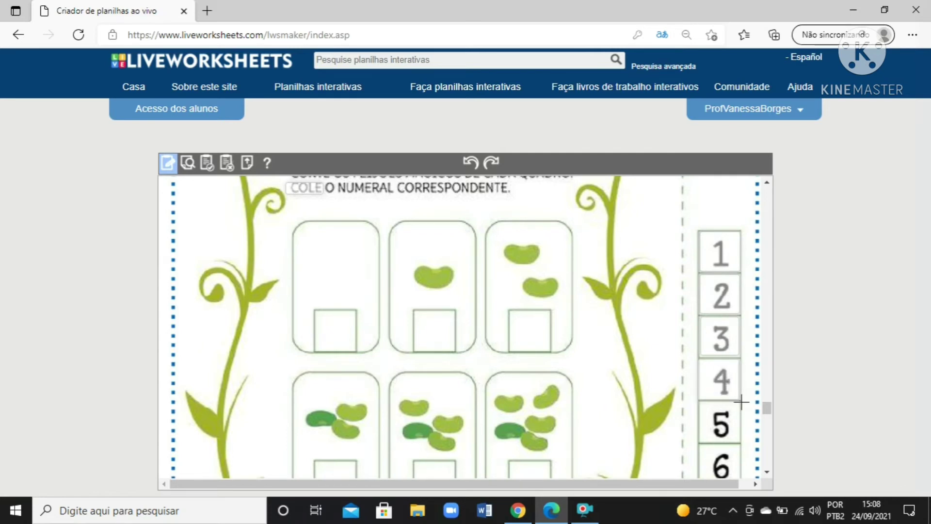
Enter drag:1 in the box over numeral 1 and drag:2 in the box over numeral 2
{"action": "left_click", "coordinate": [710, 251]}
{"action": "type", "text": "drag:1"}
{"action": "left_click", "coordinate": [715, 293]}
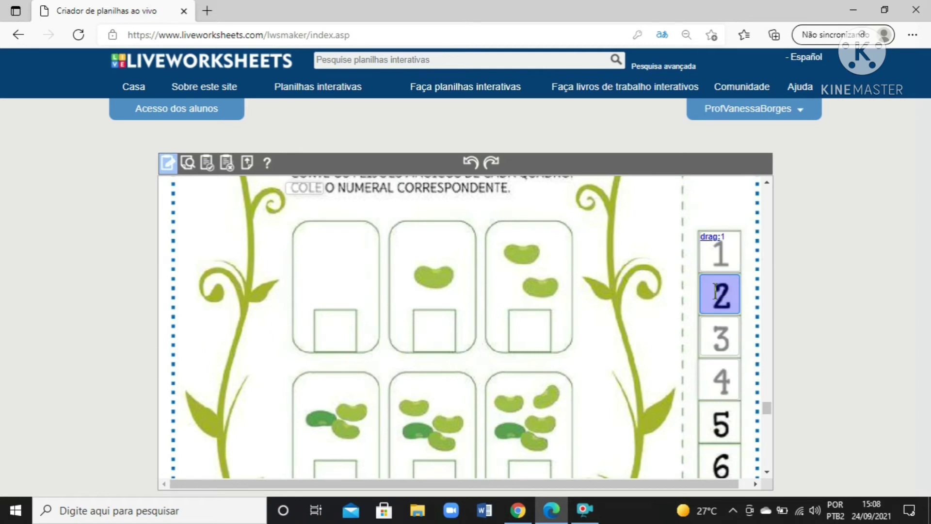
{"action": "left_click", "coordinate": [713, 290]}
{"action": "type", "text": "drag"}
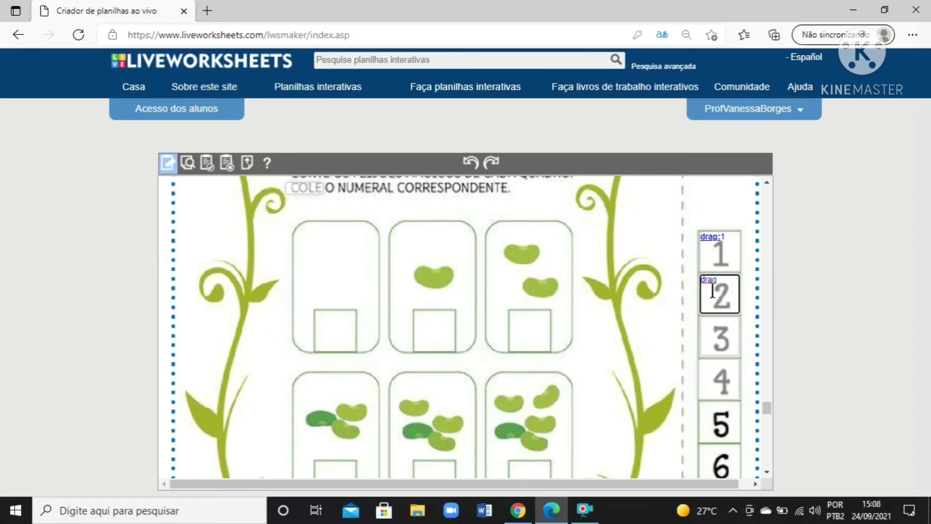
{"action": "type", "text": ">"}
{"action": "key", "text": "BackSpace"}
{"action": "type", "text": ":2"}
Enter drag:3 in the box over numeral 3 and drag:4 in the box over numeral 4
{"action": "left_click", "coordinate": [722, 326]}
{"action": "type", "text": "drag"}
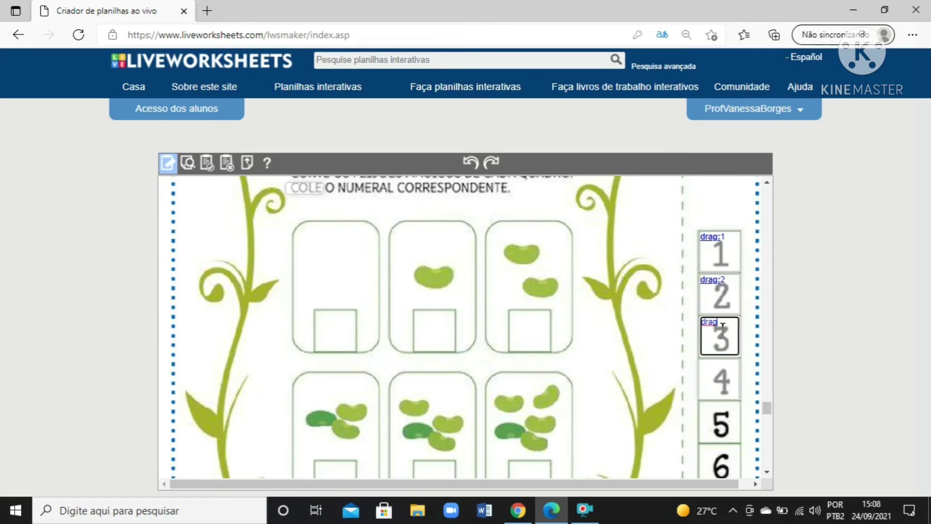
{"action": "type", "text": ":3"}
{"action": "key", "text": "Tab"}
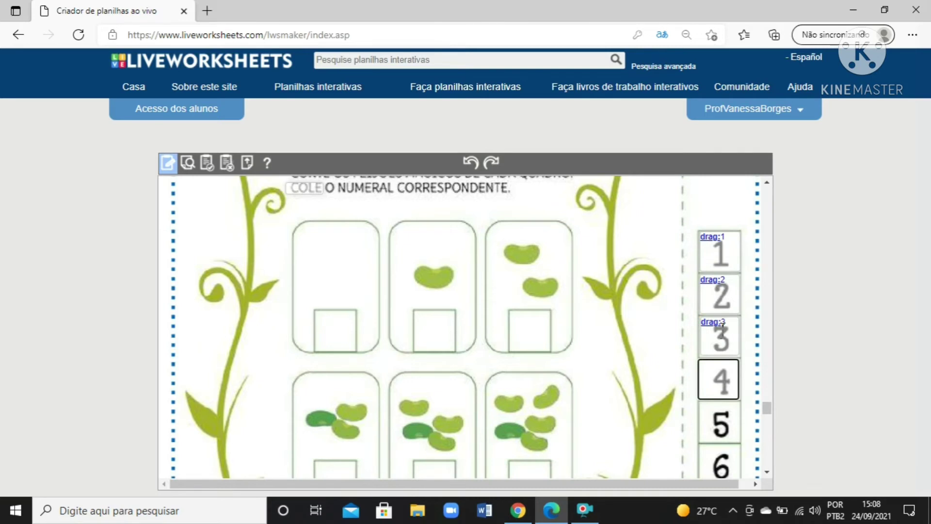
{"action": "type", "text": "drag:4"}
Draw boxes over the answer squares of the one-bean and two-bean frames and enter drop:1 and drop:2 in them
{"action": "left_click_drag", "start_coordinate": [412, 310], "coordinate": [457, 353]}
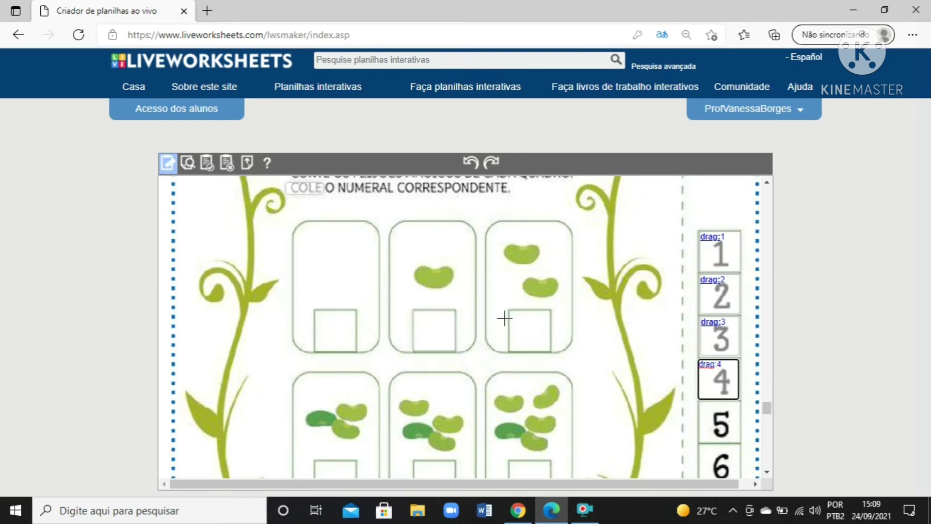
{"action": "left_click_drag", "start_coordinate": [509, 310], "coordinate": [553, 352]}
{"action": "left_click", "coordinate": [447, 335]}
{"action": "type", "text": "drop:1"}
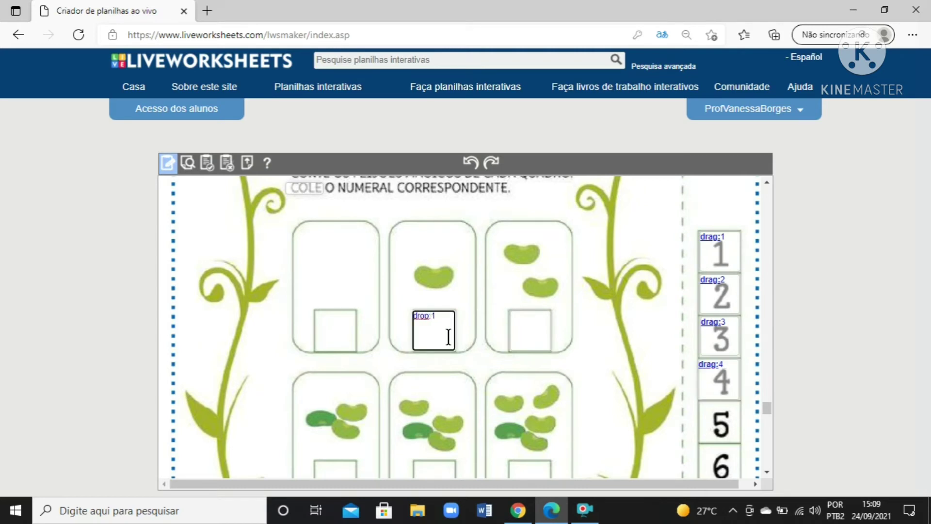
{"action": "left_click", "coordinate": [528, 326]}
{"action": "type", "text": "drop"}
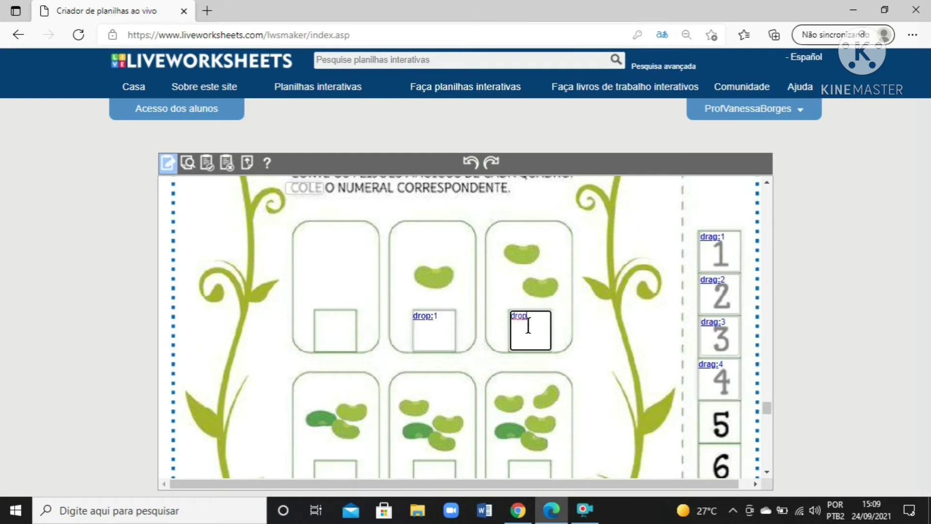
{"action": "type", "text": ":2"}
Draw boxes over the answer squares of the three-bean and four-bean frames and enter drop:3 and drop:4 in them
{"action": "scroll", "coordinate": [767, 467], "scroll_direction": "down", "scroll_amount": 2}
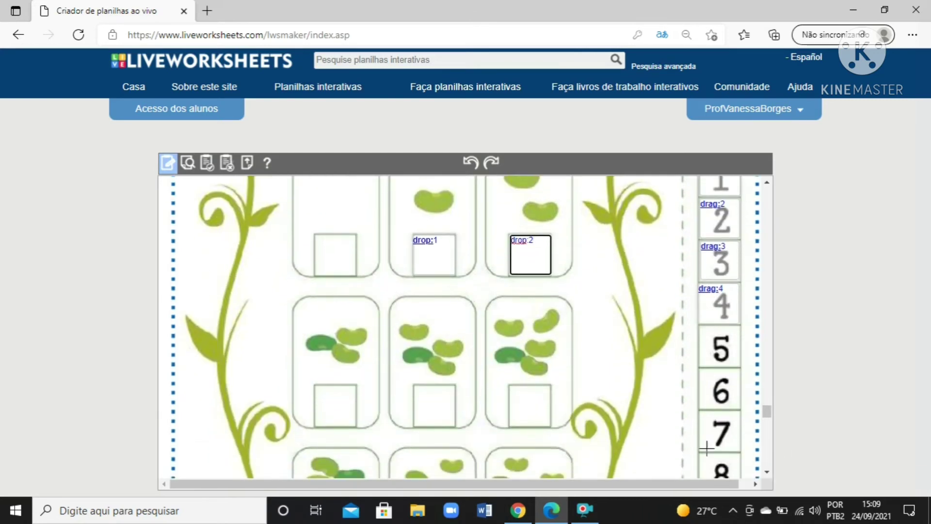
{"action": "left_click_drag", "start_coordinate": [315, 386], "coordinate": [359, 427]}
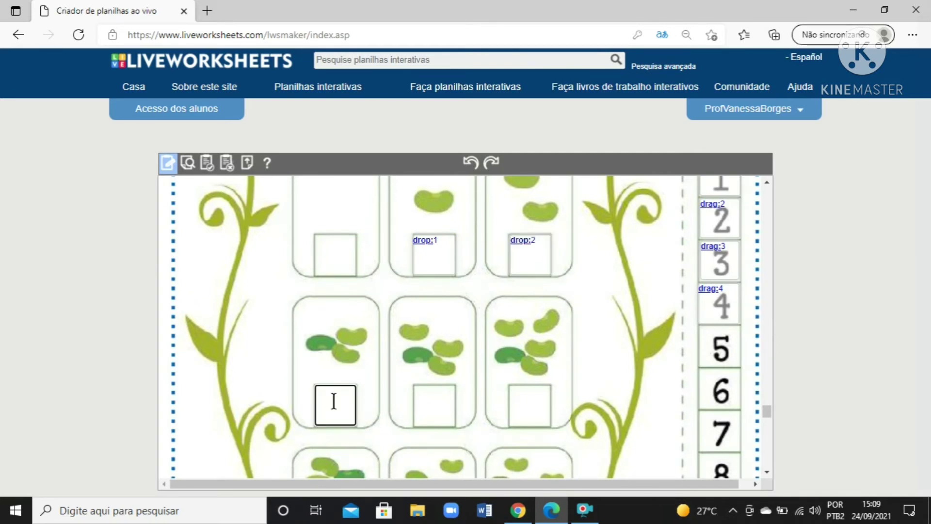
{"action": "type", "text": "drop:3"}
{"action": "left_click", "coordinate": [766, 472]}
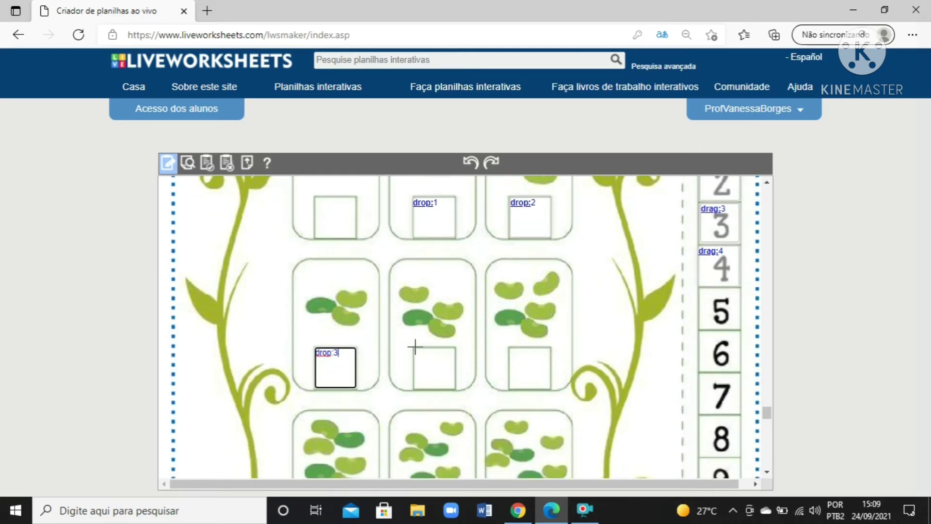
{"action": "left_click_drag", "start_coordinate": [415, 346], "coordinate": [456, 388]}
{"action": "type", "text": "drop:4"}
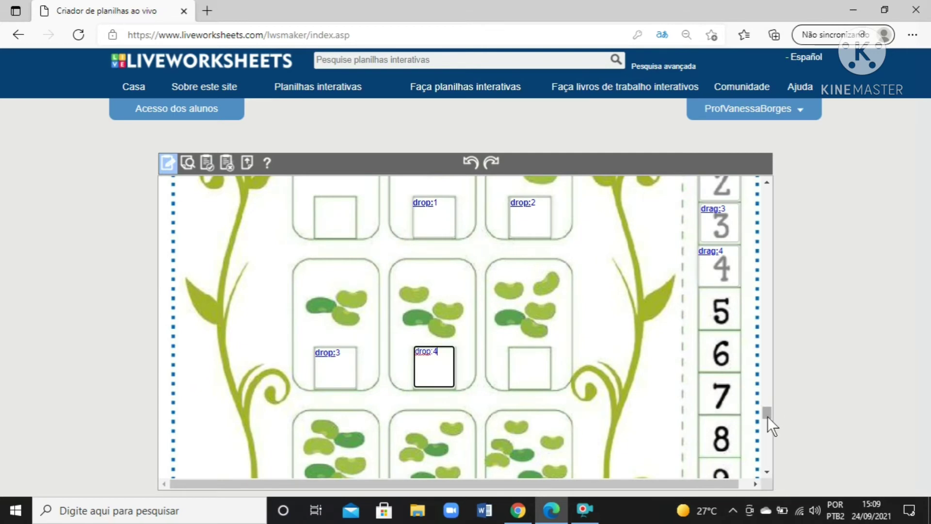
Open the worksheet preview and fill in the student's name in the NOME field
{"action": "mouse_move", "coordinate": [766, 416]}
{"action": "left_mouse_down"}
{"action": "mouse_move", "coordinate": [766, 446]}
{"action": "mouse_move", "coordinate": [770, 406]}
{"action": "mouse_move", "coordinate": [769, 413]}
{"action": "left_mouse_up"}
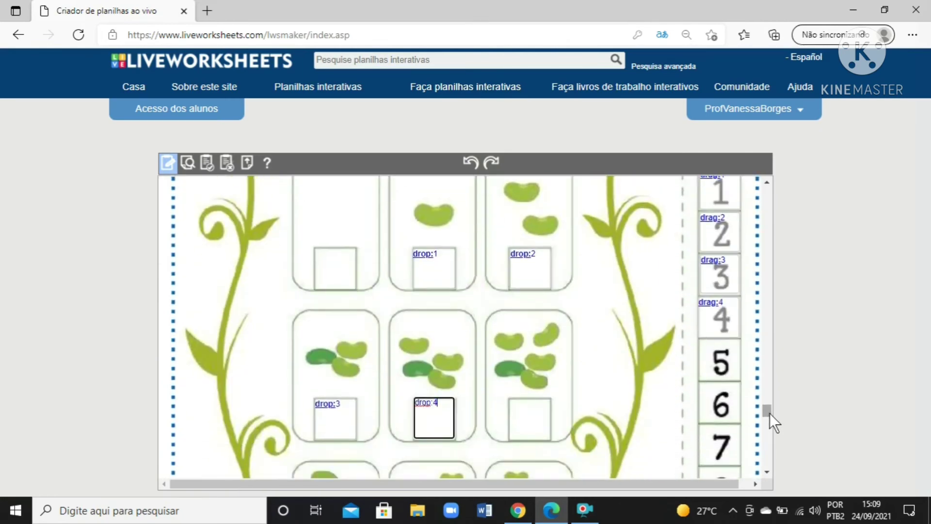
{"action": "left_click", "coordinate": [188, 163]}
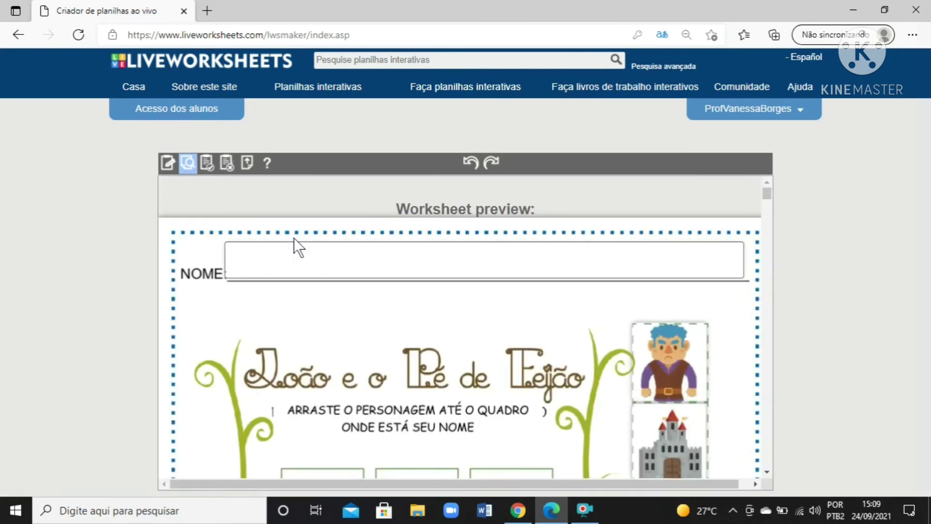
{"action": "left_click", "coordinate": [618, 268]}
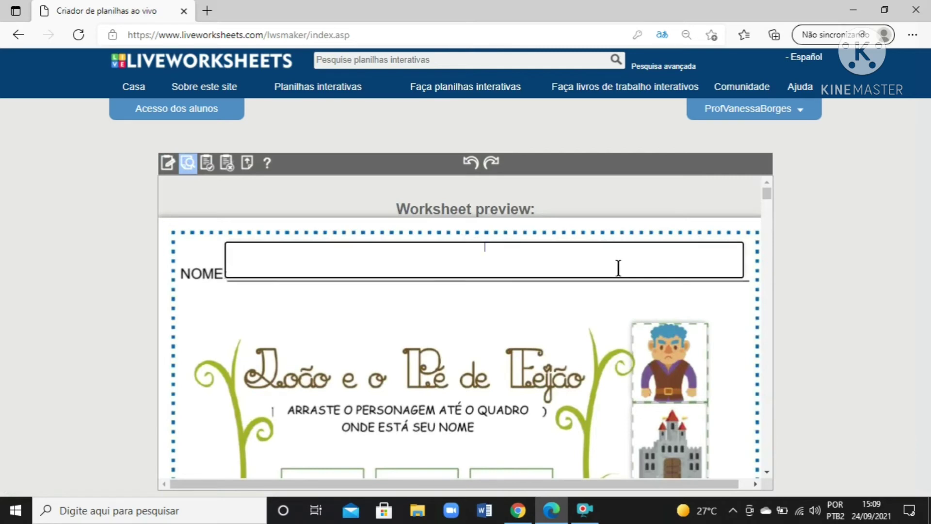
{"action": "type", "text": "vanessa"}
Test the character matching by placing the giant, hen, castle and harp in the GIGANTE, GALINHA, CASTELO and HARPA frames
{"action": "scroll", "coordinate": [767, 472], "scroll_direction": "down", "scroll_amount": 3}
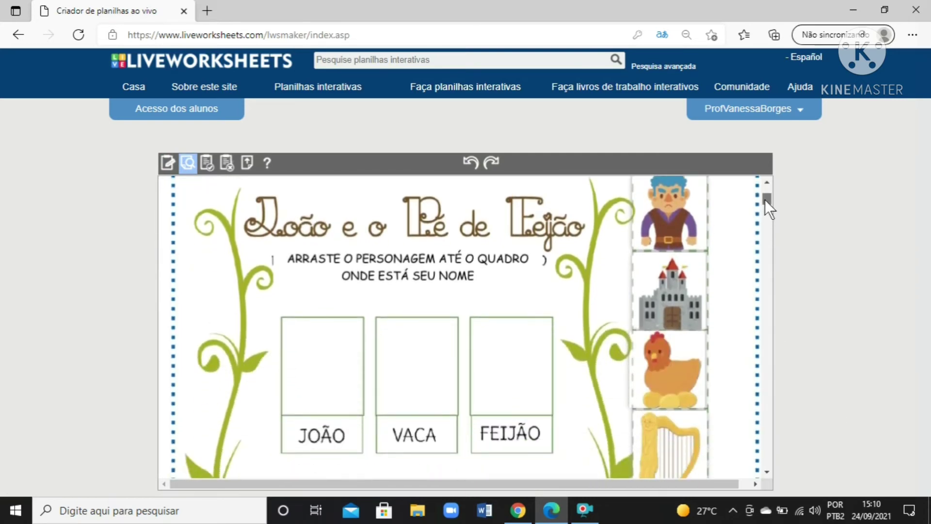
{"action": "left_click_drag", "start_coordinate": [764, 199], "coordinate": [765, 198]}
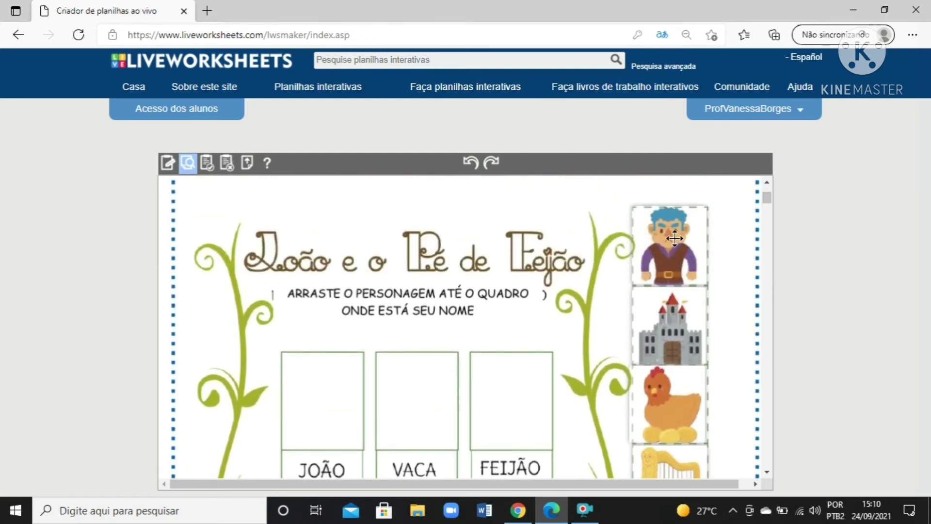
{"action": "left_click_drag", "start_coordinate": [668, 242], "coordinate": [499, 379]}
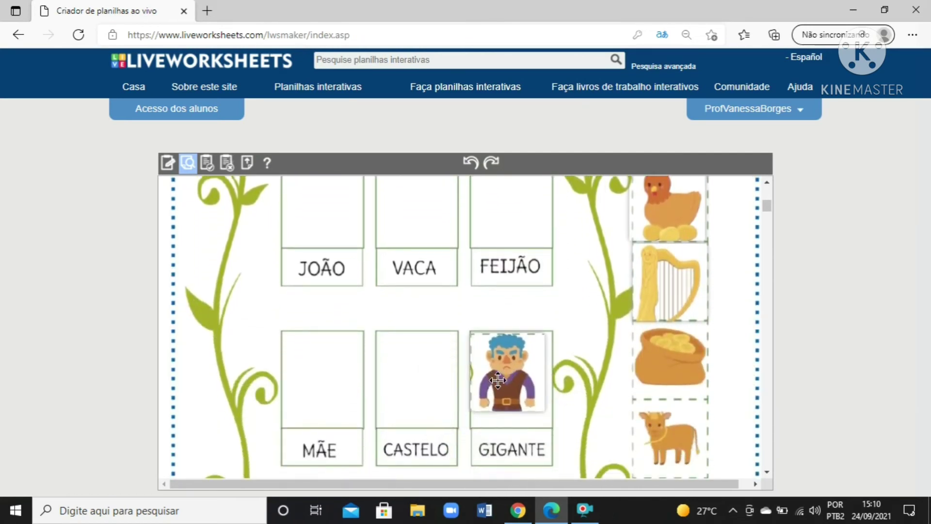
{"action": "left_click_drag", "start_coordinate": [676, 201], "coordinate": [422, 383]}
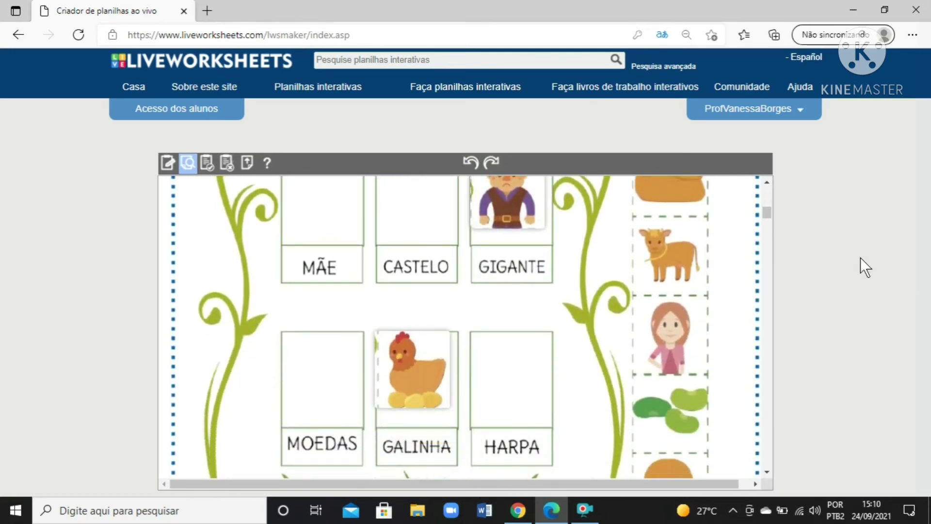
{"action": "left_click", "coordinate": [767, 182]}
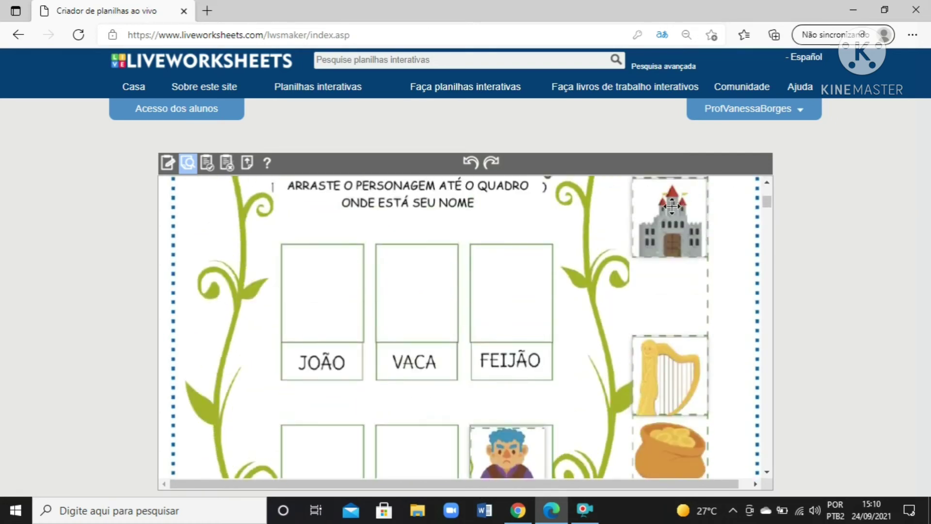
{"action": "left_click_drag", "start_coordinate": [669, 209], "coordinate": [422, 368]}
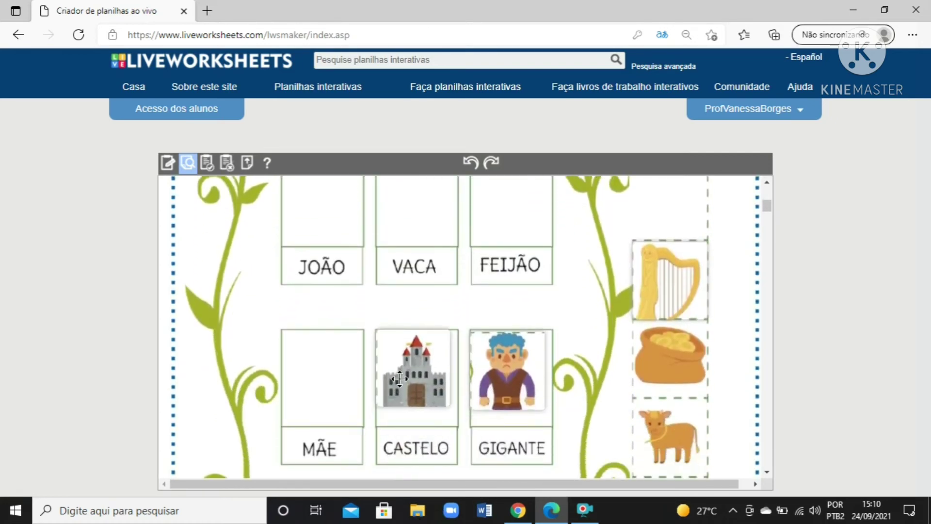
{"action": "left_click_drag", "start_coordinate": [671, 282], "coordinate": [516, 395]}
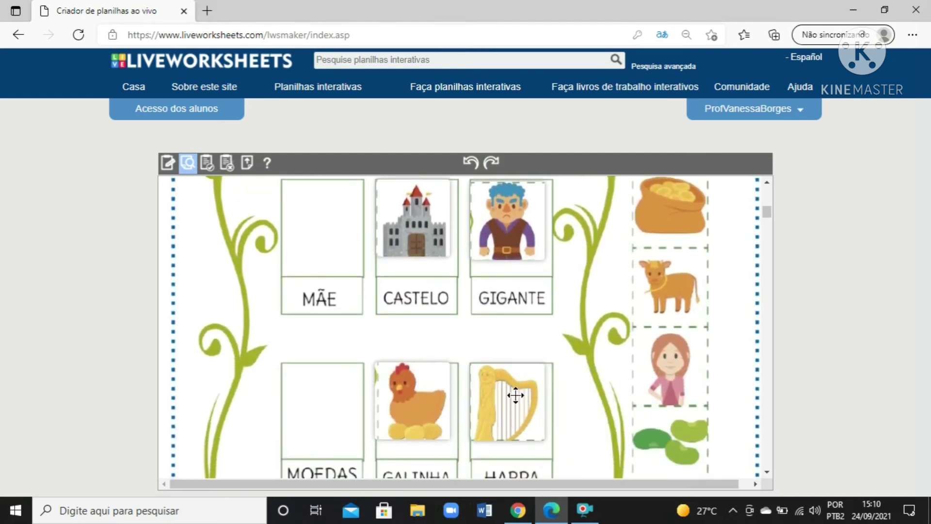
Test the picture puzzle by placing the boy's face, castle, tower-flags and boot-and-leaf pieces in the grey grid
{"action": "left_click", "coordinate": [767, 472]}
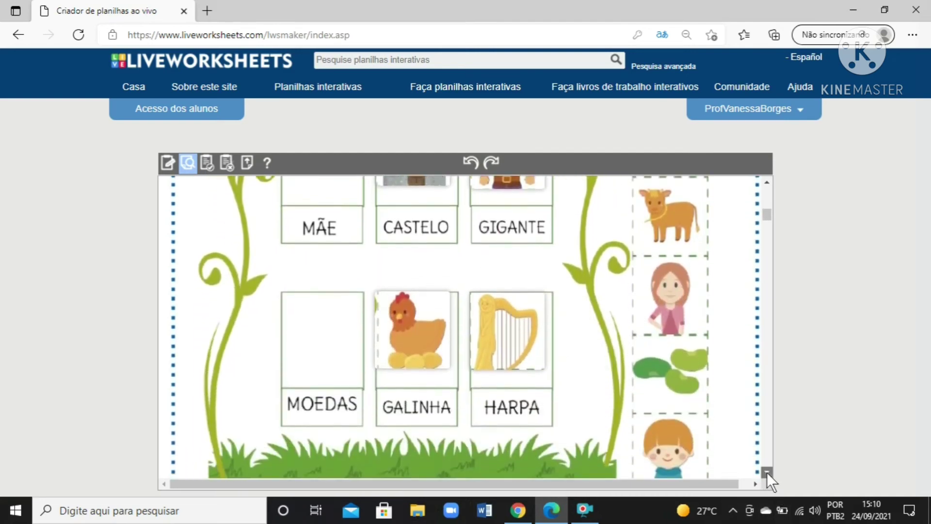
{"action": "left_click_drag", "start_coordinate": [768, 216], "coordinate": [775, 342]}
{"action": "left_click_drag", "start_coordinate": [243, 314], "coordinate": [630, 318]}
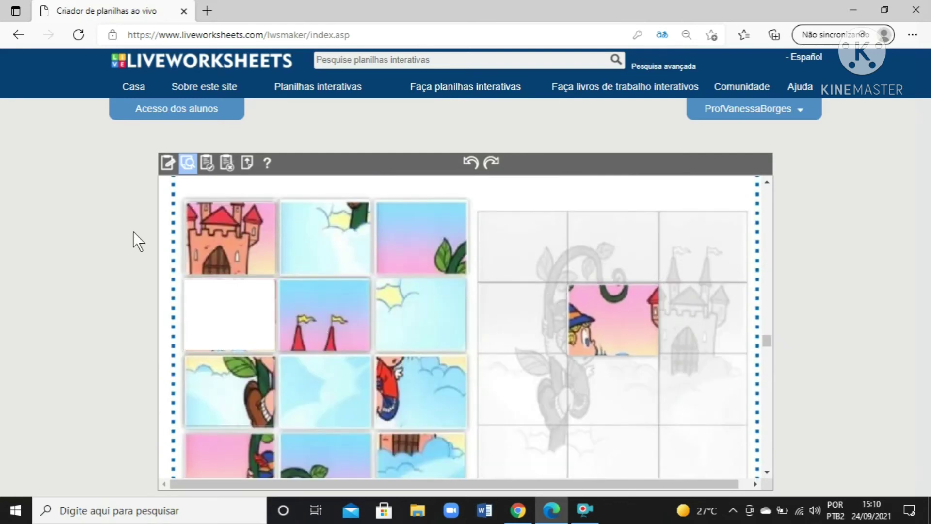
{"action": "left_click_drag", "start_coordinate": [218, 235], "coordinate": [706, 256]}
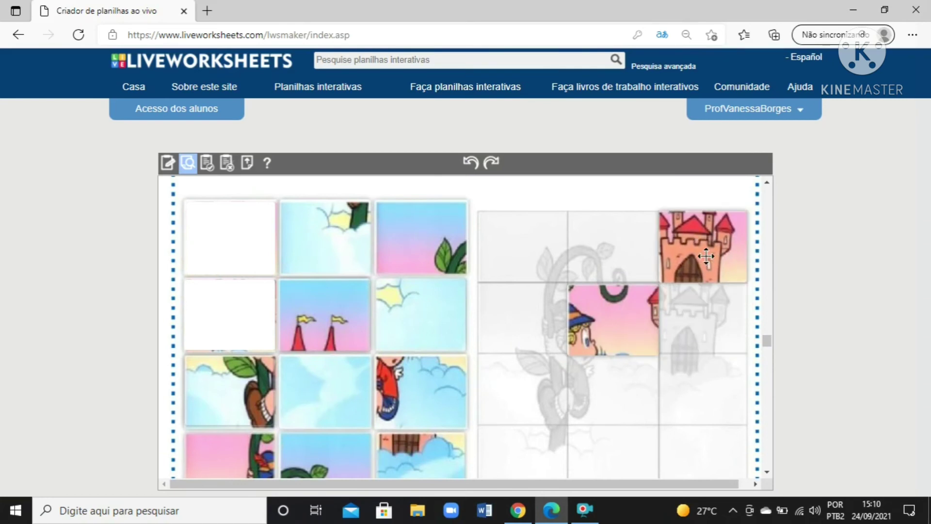
{"action": "left_click_drag", "start_coordinate": [336, 317], "coordinate": [701, 325]}
{"action": "left_click_drag", "start_coordinate": [244, 400], "coordinate": [512, 393]}
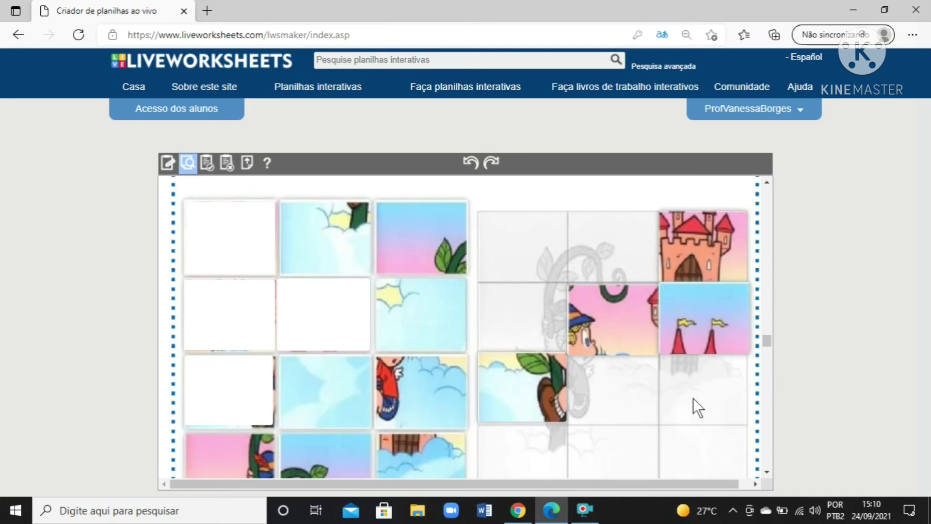
Rearrange the puzzle's last column with the tower-flags piece in the top cell and the castle piece directly beneath it
{"action": "left_click_drag", "start_coordinate": [705, 250], "coordinate": [706, 447]}
{"action": "left_click_drag", "start_coordinate": [259, 250], "coordinate": [606, 451]}
{"action": "left_click_drag", "start_coordinate": [247, 262], "coordinate": [693, 403]}
{"action": "mouse_move", "coordinate": [236, 215]}
{"action": "left_mouse_down"}
{"action": "mouse_move", "coordinate": [500, 351]}
{"action": "mouse_move", "coordinate": [633, 356]}
{"action": "mouse_move", "coordinate": [724, 211]}
{"action": "mouse_move", "coordinate": [709, 224]}
{"action": "mouse_move", "coordinate": [666, 229]}
{"action": "mouse_move", "coordinate": [698, 229]}
{"action": "mouse_move", "coordinate": [222, 223]}
{"action": "mouse_move", "coordinate": [230, 223]}
{"action": "left_mouse_up"}
{"action": "left_click_drag", "start_coordinate": [686, 317], "coordinate": [688, 245]}
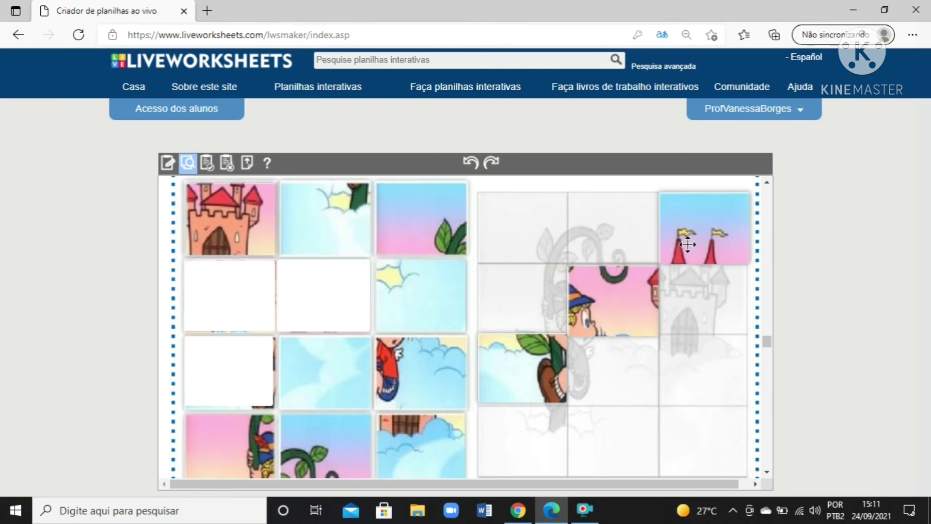
{"action": "left_click_drag", "start_coordinate": [245, 223], "coordinate": [706, 311]}
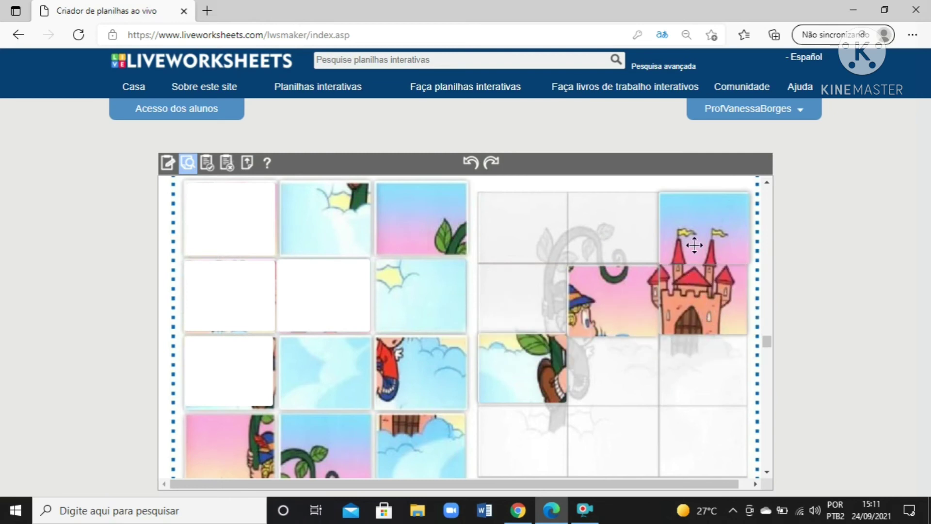
Return the castle piece to the top cell of the puzzle's last column and the tower-flags piece to the cell below
{"action": "mouse_move", "coordinate": [694, 243]}
{"action": "left_mouse_down"}
{"action": "mouse_move", "coordinate": [694, 298]}
{"action": "mouse_move", "coordinate": [700, 228]}
{"action": "left_mouse_up"}
{"action": "mouse_move", "coordinate": [709, 303]}
{"action": "left_mouse_down"}
{"action": "mouse_move", "coordinate": [616, 231]}
{"action": "mouse_move", "coordinate": [654, 309]}
{"action": "mouse_move", "coordinate": [612, 389]}
{"action": "mouse_move", "coordinate": [716, 320]}
{"action": "mouse_move", "coordinate": [710, 307]}
{"action": "left_mouse_up"}
{"action": "left_click_drag", "start_coordinate": [700, 254], "coordinate": [316, 339]}
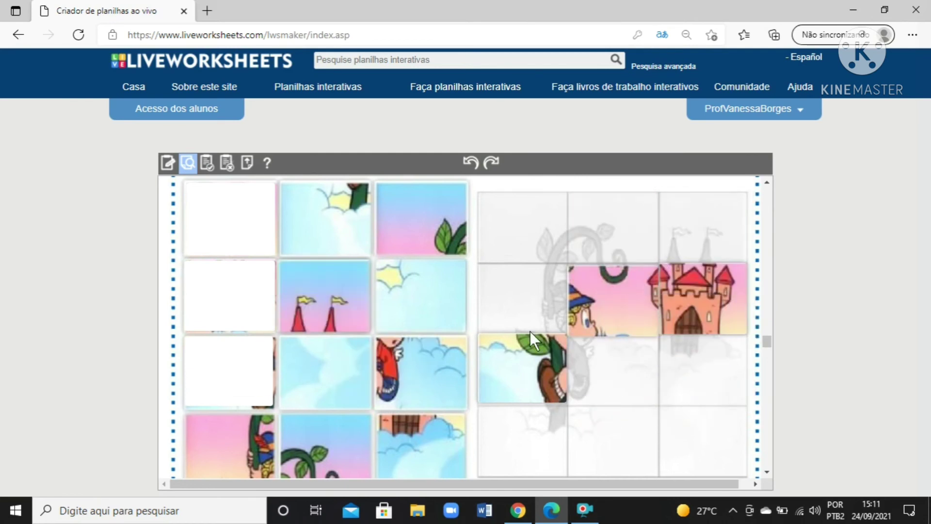
{"action": "left_click_drag", "start_coordinate": [683, 292], "coordinate": [690, 235]}
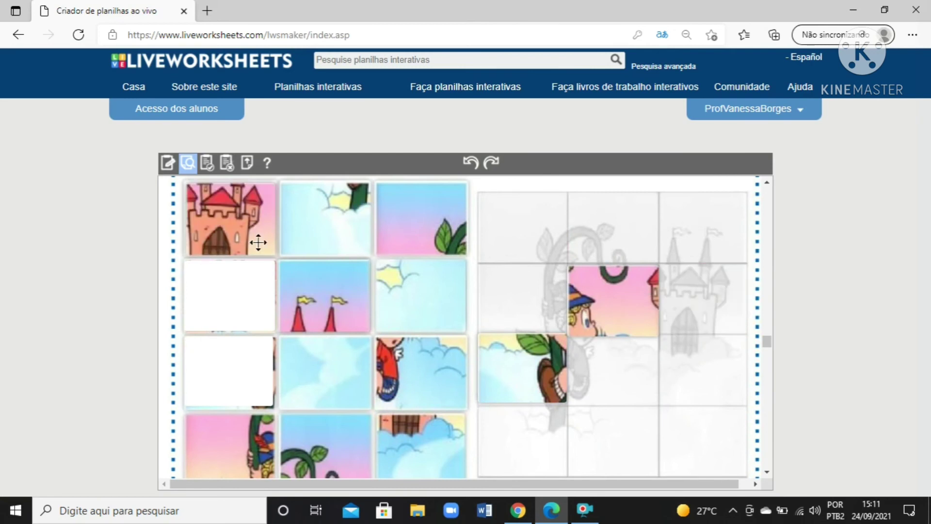
{"action": "left_click_drag", "start_coordinate": [258, 243], "coordinate": [725, 244]}
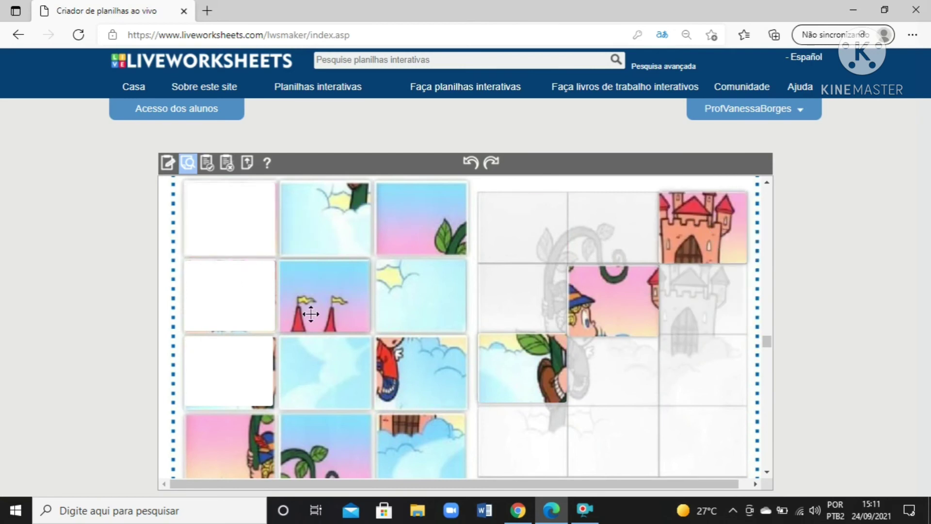
{"action": "left_click_drag", "start_coordinate": [325, 296], "coordinate": [705, 296]}
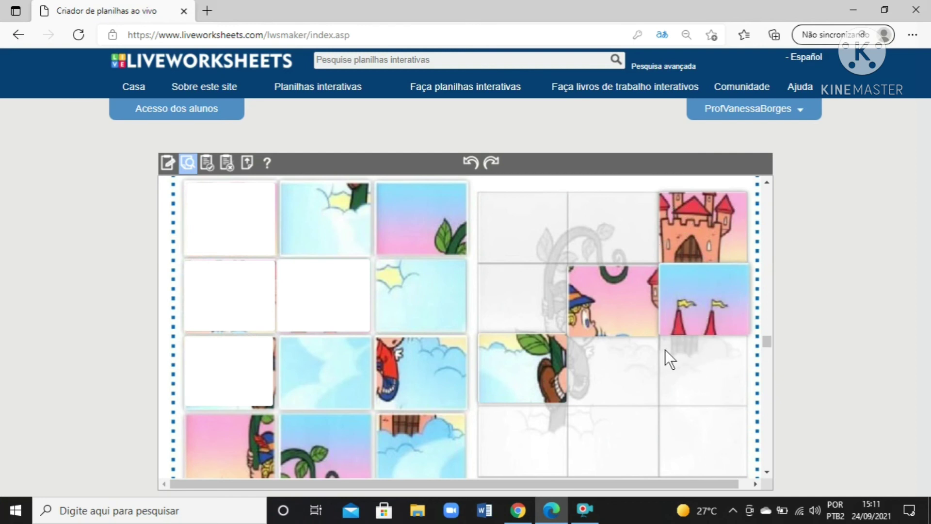
Test the bean counting page by placing numerals 1 and 2 in the one-bean and two-bean frames
{"action": "left_click", "coordinate": [767, 473]}
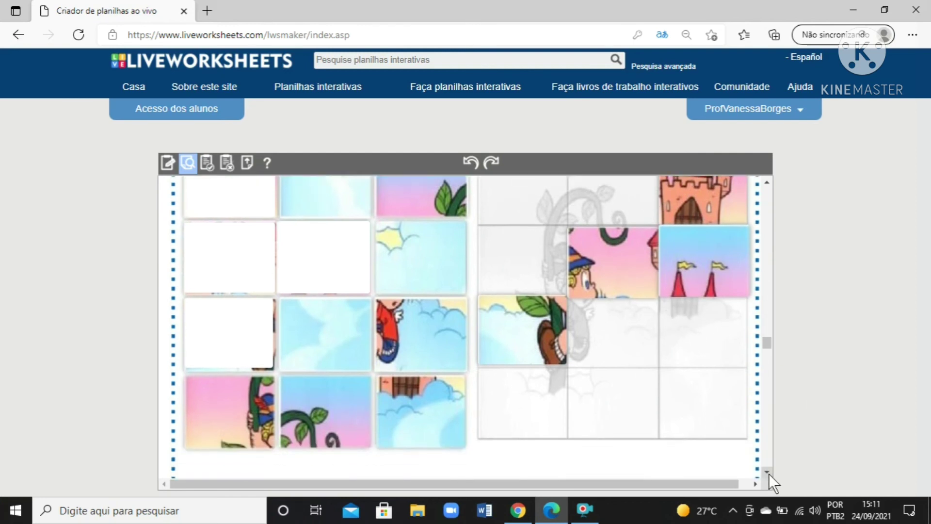
{"action": "left_click_drag", "start_coordinate": [771, 345], "coordinate": [772, 406]}
{"action": "left_click_drag", "start_coordinate": [730, 281], "coordinate": [439, 359]}
{"action": "left_click_drag", "start_coordinate": [722, 324], "coordinate": [537, 357]}
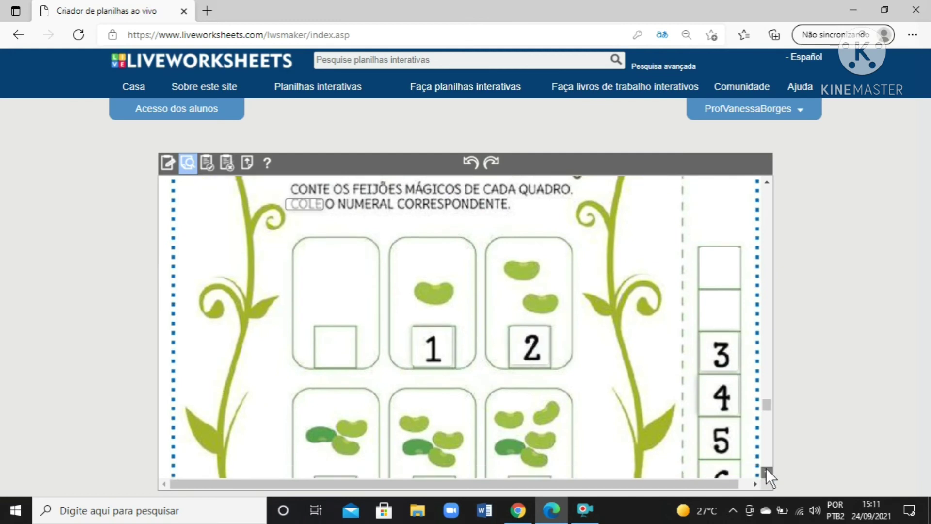
Place numerals 3 and 4 in the answer squares of the three-bean and four-bean frames
{"action": "scroll", "coordinate": [766, 467], "scroll_direction": "down", "scroll_amount": 3}
{"action": "left_click_drag", "start_coordinate": [722, 207], "coordinate": [335, 357]}
{"action": "left_click_drag", "start_coordinate": [722, 257], "coordinate": [423, 362]}
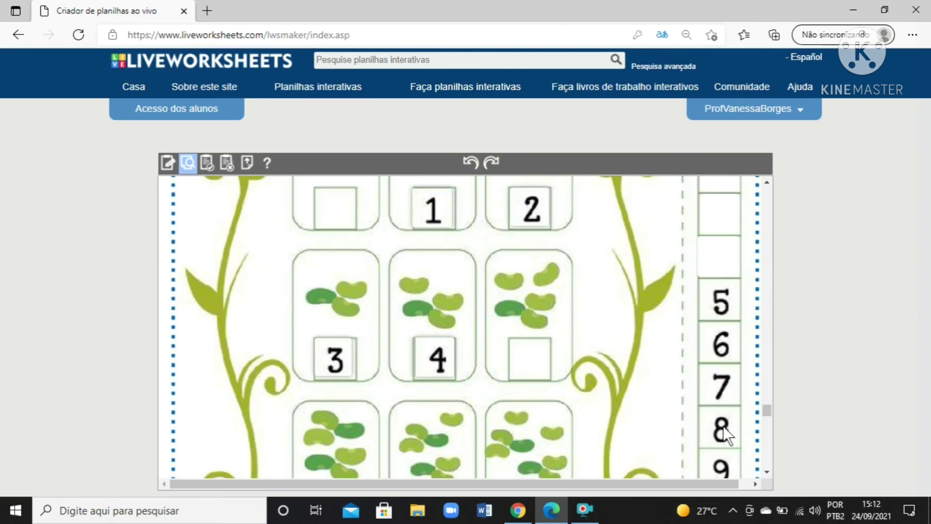
{"action": "left_click", "coordinate": [766, 472]}
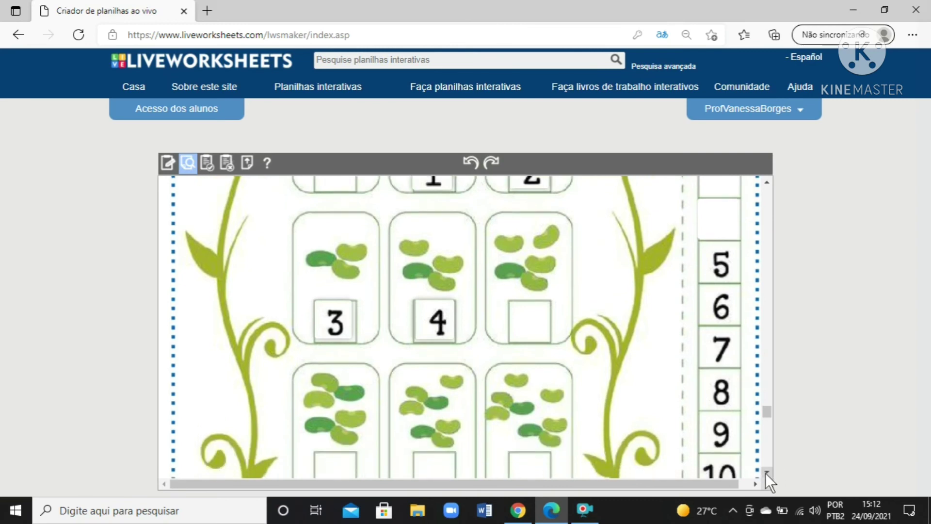
Finish the previewed worksheet at the end of its last page to have the placed answers graded
{"action": "left_click", "coordinate": [766, 472]}
{"action": "left_click", "coordinate": [766, 472]}
{"action": "left_click", "coordinate": [766, 472]}
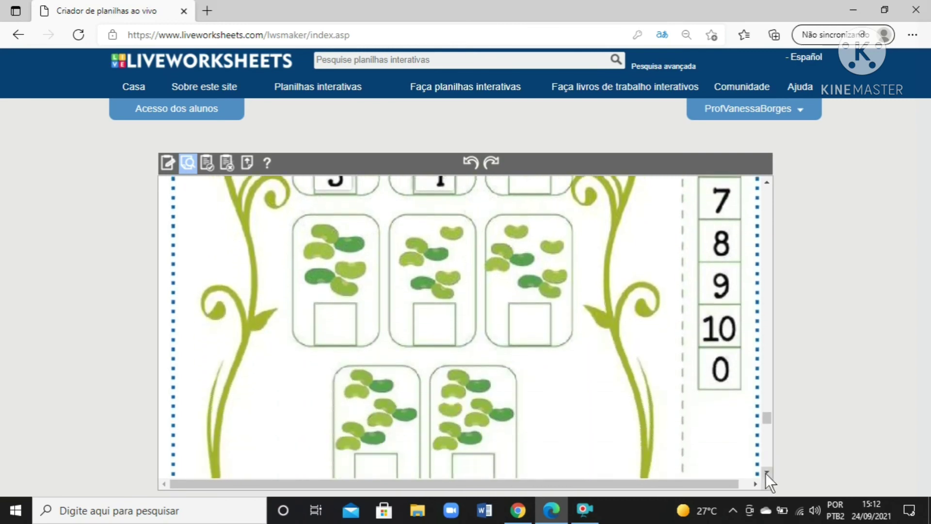
{"action": "left_click", "coordinate": [766, 472]}
{"action": "left_click", "coordinate": [766, 472]}
{"action": "left_click", "coordinate": [766, 472]}
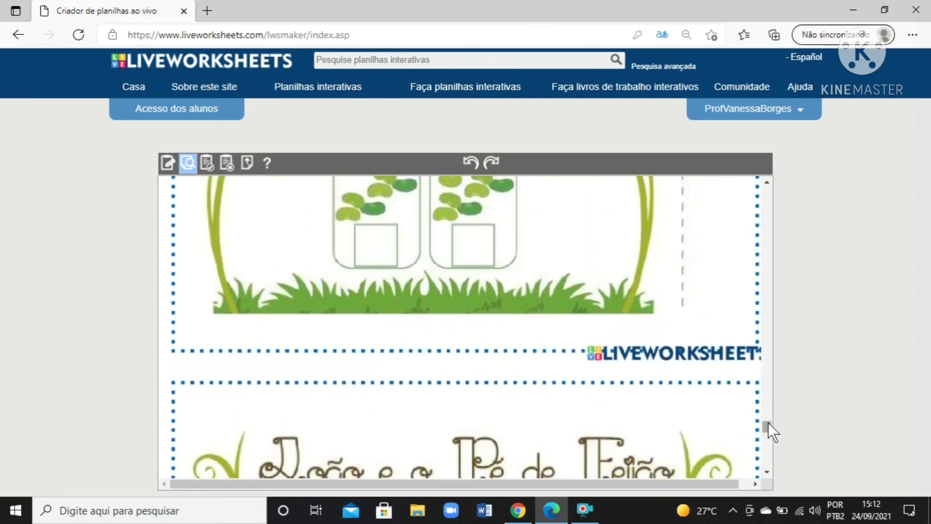
{"action": "left_click_drag", "start_coordinate": [768, 424], "coordinate": [770, 463]}
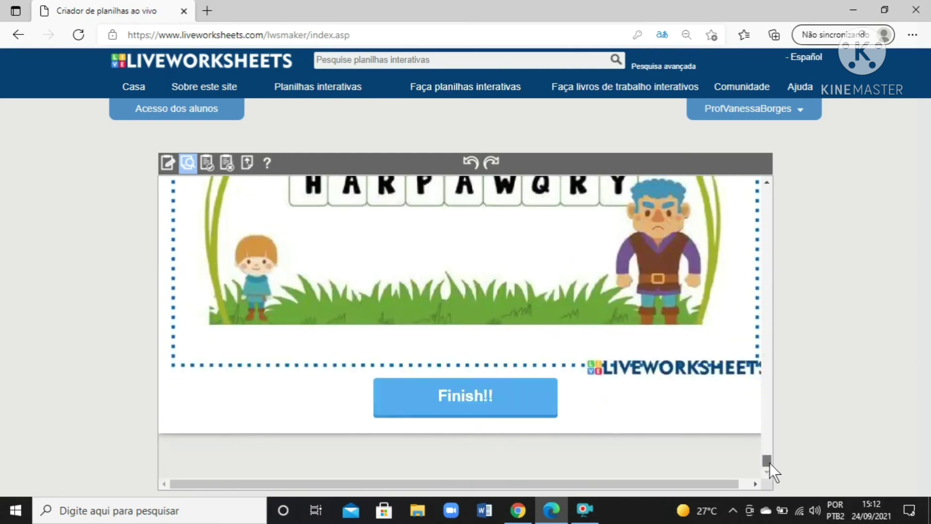
{"action": "left_click", "coordinate": [486, 401]}
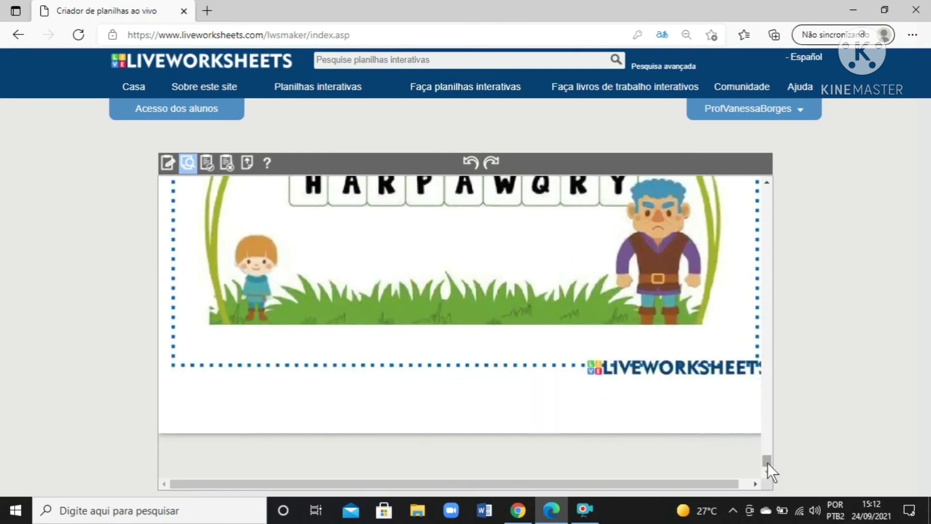
Review the marked answers on the bean counting and puzzle pages and the overall score on the first page
{"action": "left_click_drag", "start_coordinate": [767, 462], "coordinate": [782, 410]}
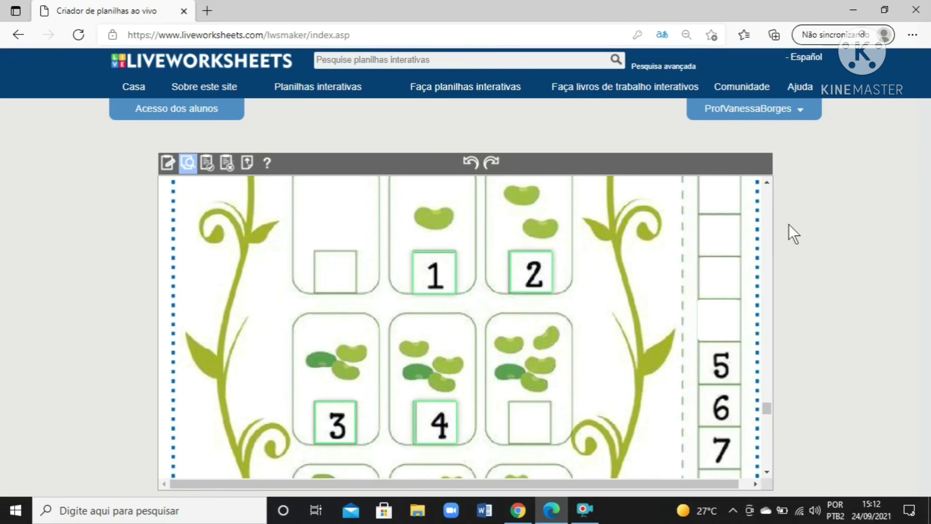
{"action": "left_click_drag", "start_coordinate": [771, 403], "coordinate": [777, 339]}
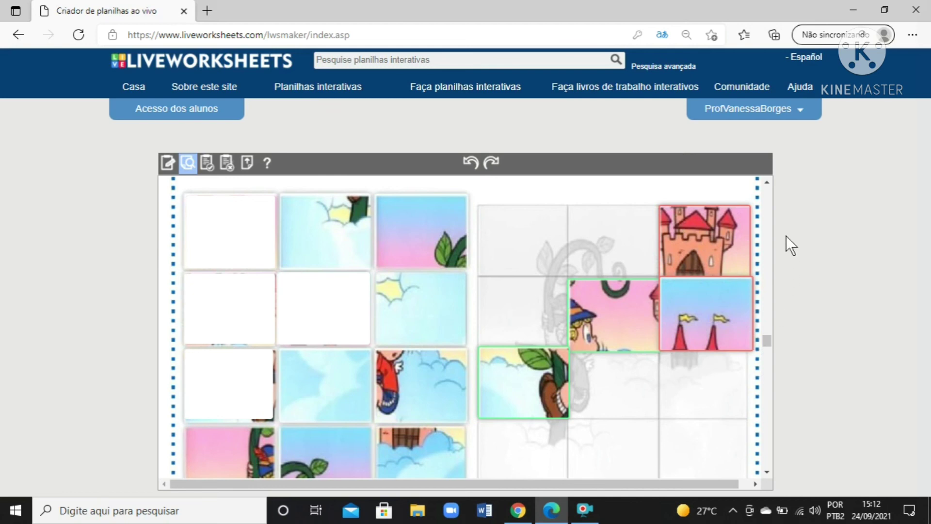
{"action": "left_click_drag", "start_coordinate": [765, 340], "coordinate": [770, 183]}
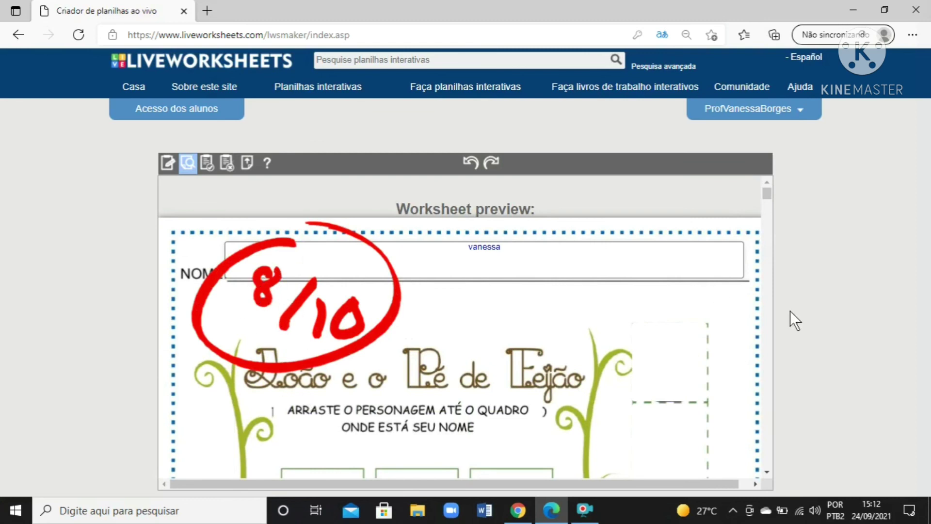
{"action": "left_click_drag", "start_coordinate": [766, 196], "coordinate": [768, 342]}
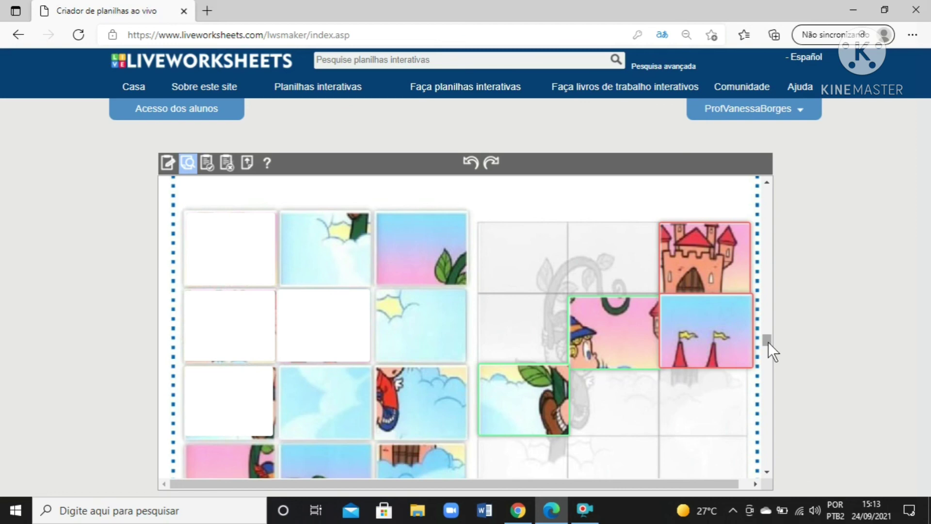
{"action": "left_click_drag", "start_coordinate": [766, 336], "coordinate": [768, 190]}
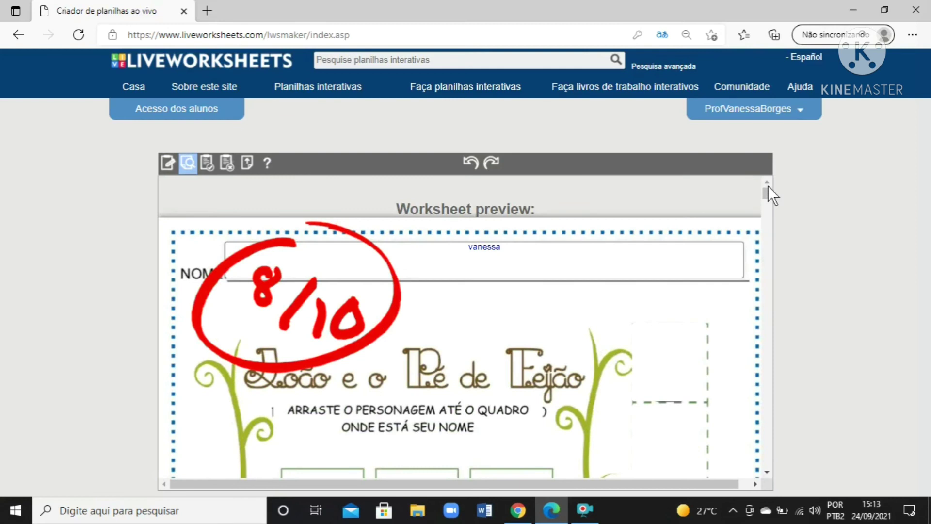